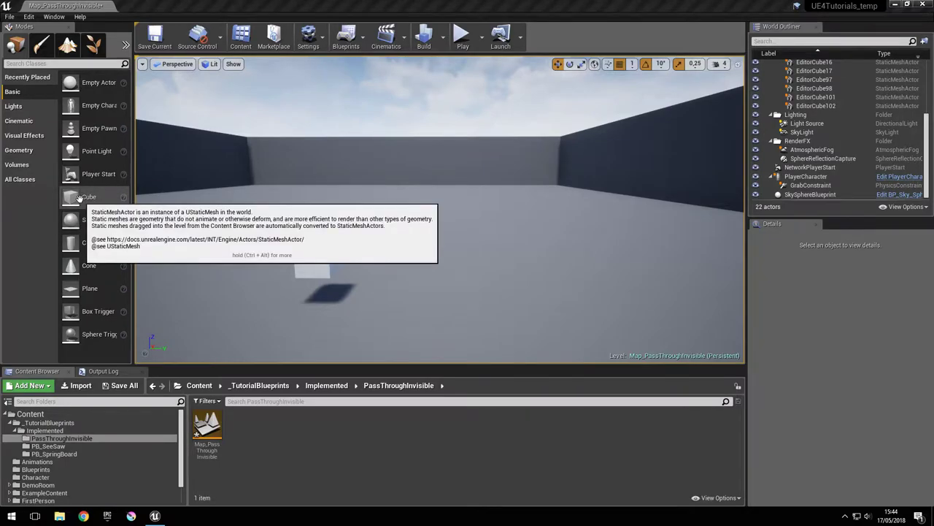
Add a basic Cube to the level beside the existing small cube, floating at about X 2279, Y 611, Z 279.
left_click_drag(79, 199, 519, 189)
right_click_drag(512, 271, 574, 280)
key("a")
key("d")
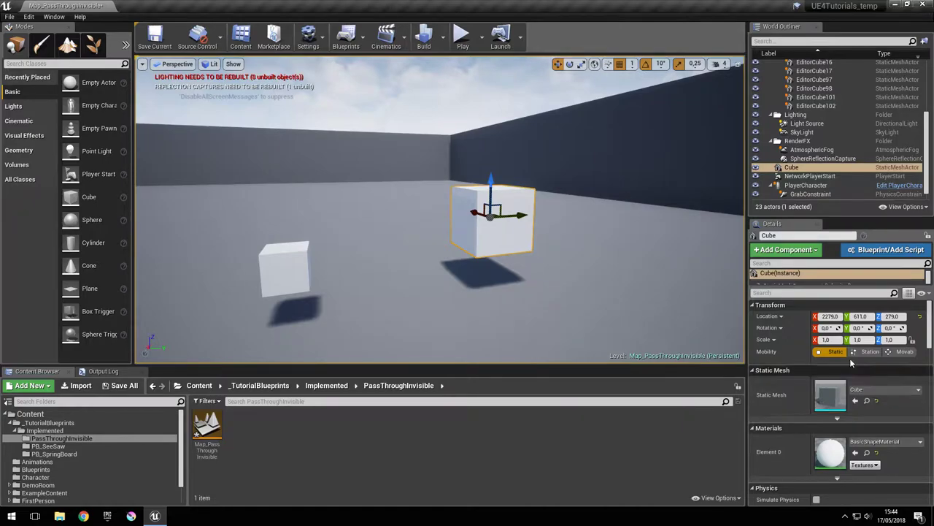
Set the new cube's collision preset to NoCollision.
scroll(891, 351, "down", 2)
scroll(865, 340, "down", 5)
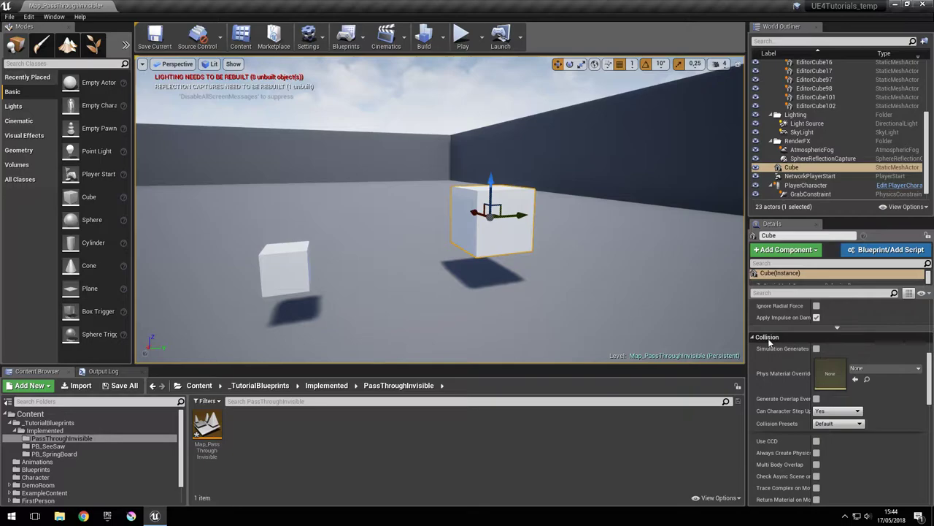
scroll(888, 342, "down", 1)
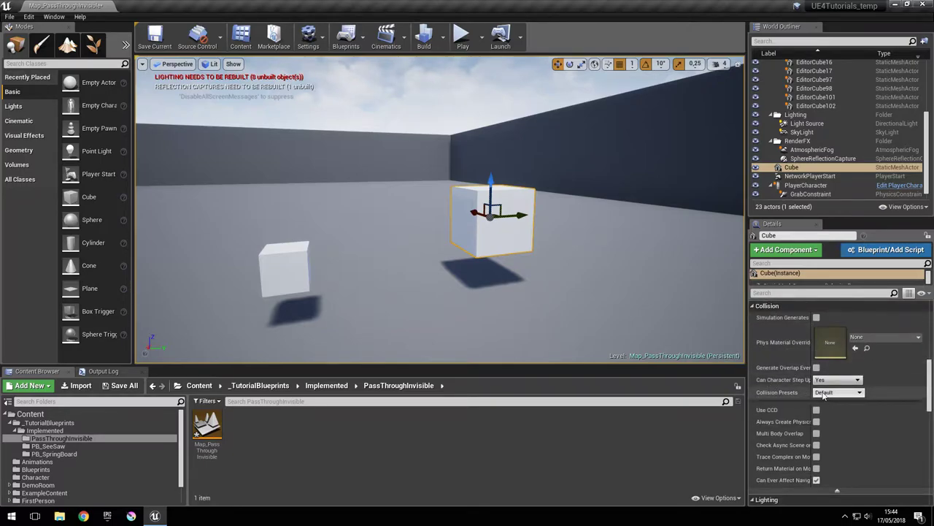
left_click(838, 394)
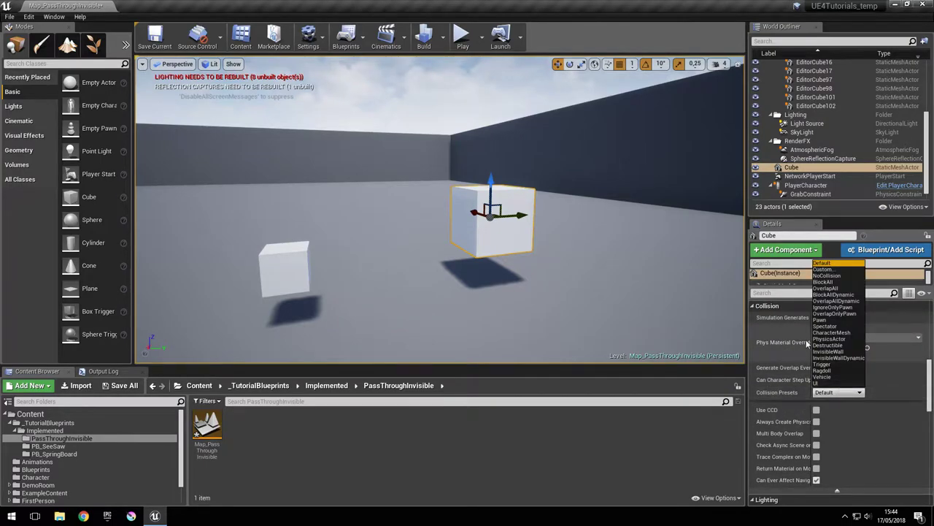
left_click(831, 276)
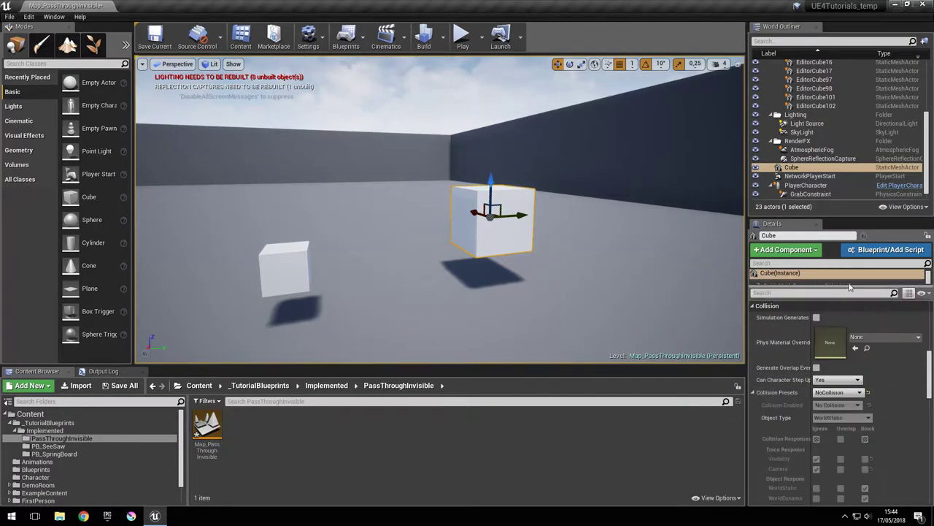
Play-test the level by walking the character into the new floating cube, and end the session.
left_click(466, 45)
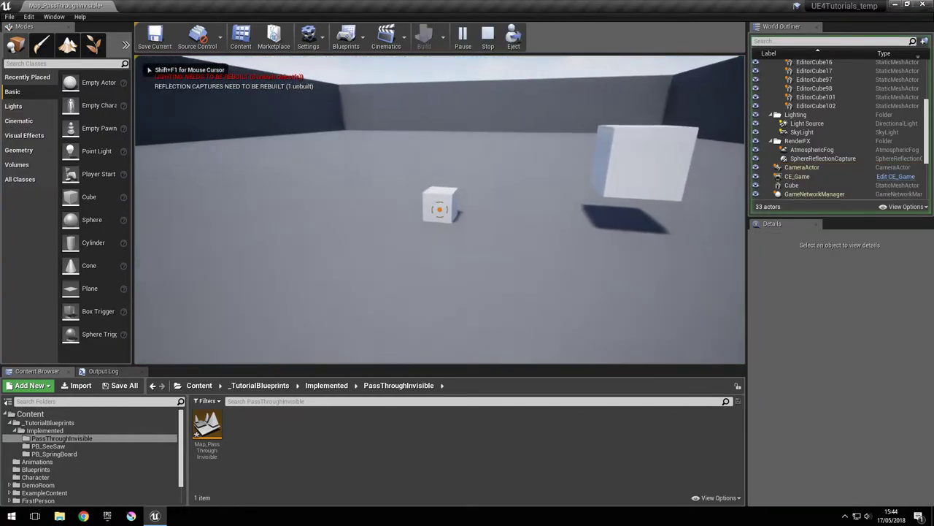
key("a")
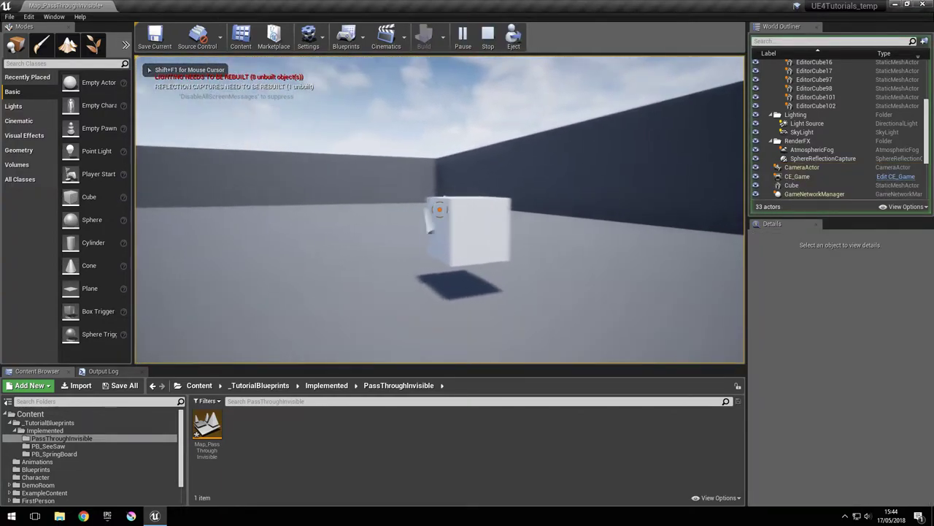
key("w")
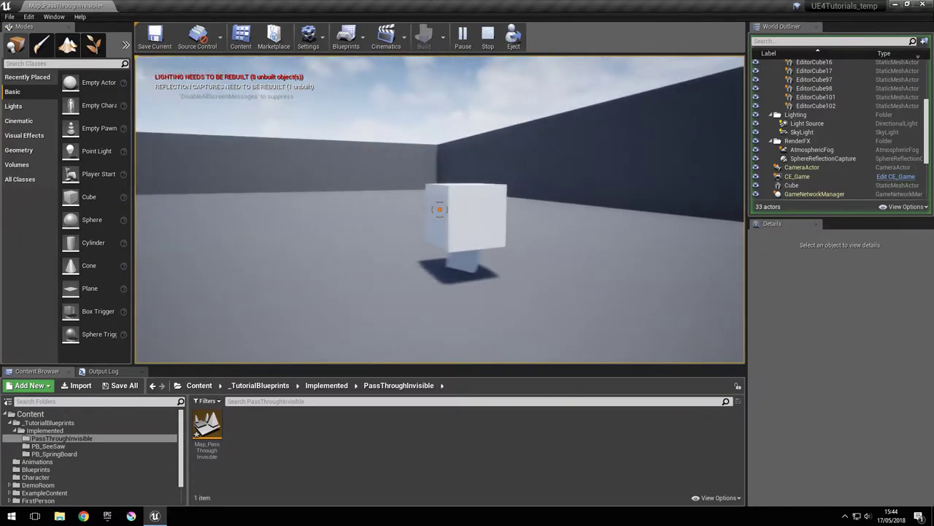
key("Escape")
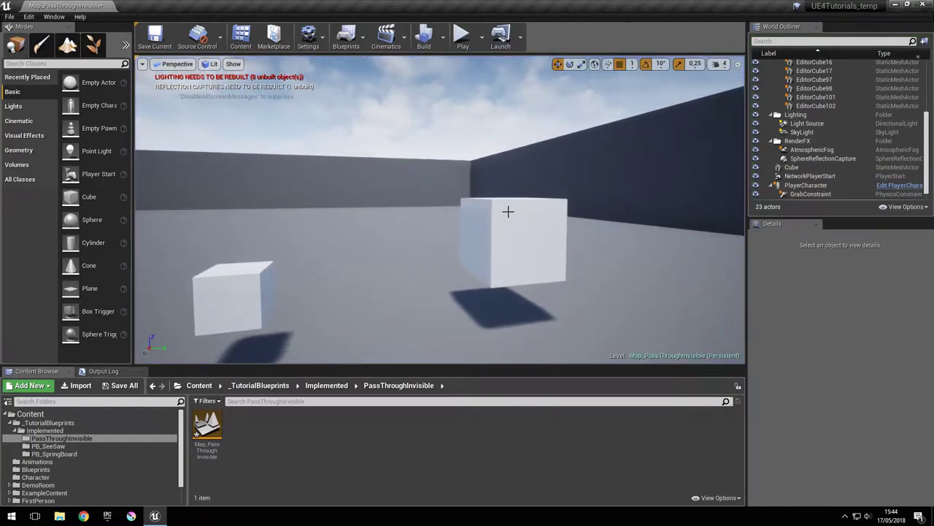
Enable Simulate Physics for the new floating cube.
left_click(509, 211)
right_click_drag(508, 212, 532, 224)
key("s")
key("w")
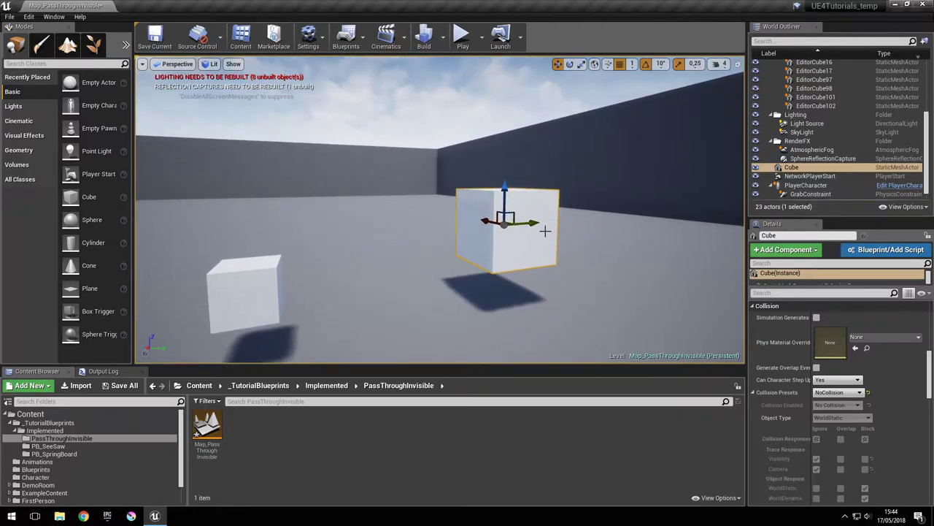
scroll(909, 362, "up", 5)
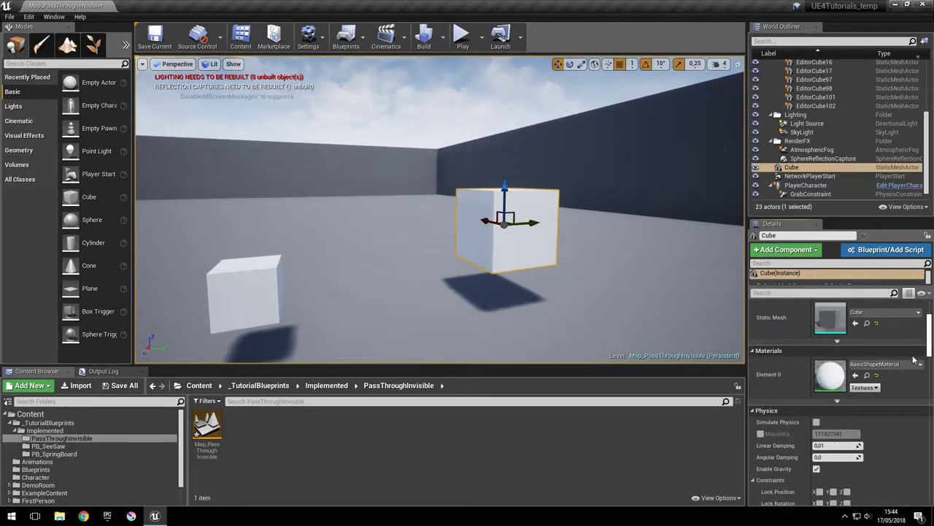
left_click(816, 422)
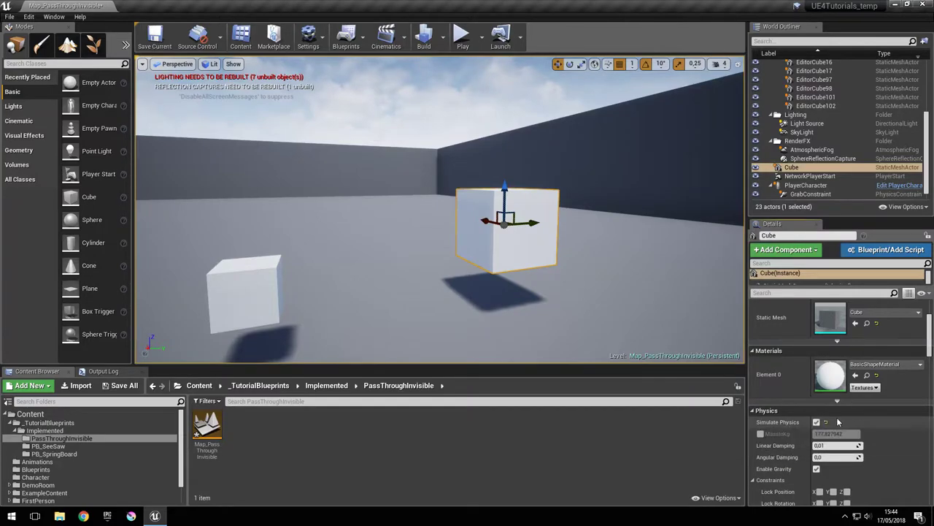
Play-test the level with the physics-enabled cube and read the play-in-editor entries in the message log.
scroll(866, 407, "down", 5)
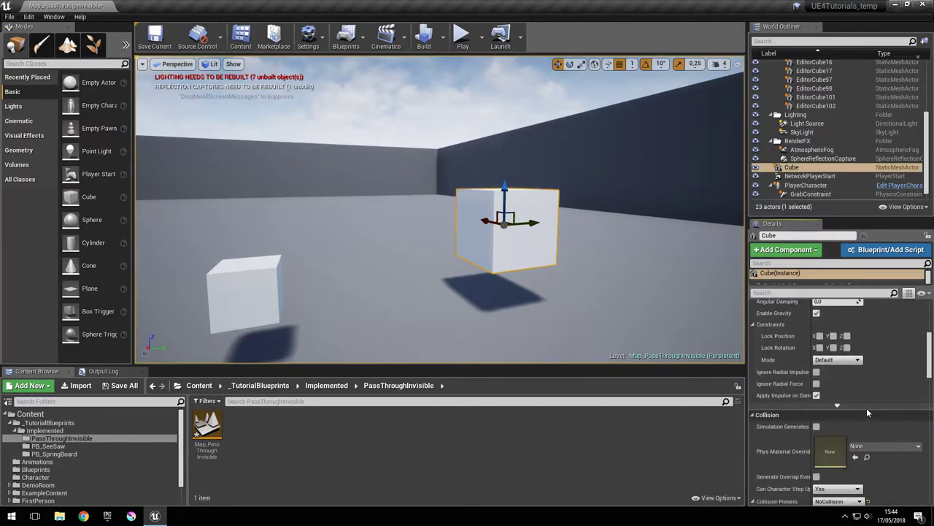
scroll(867, 408, "up", 1)
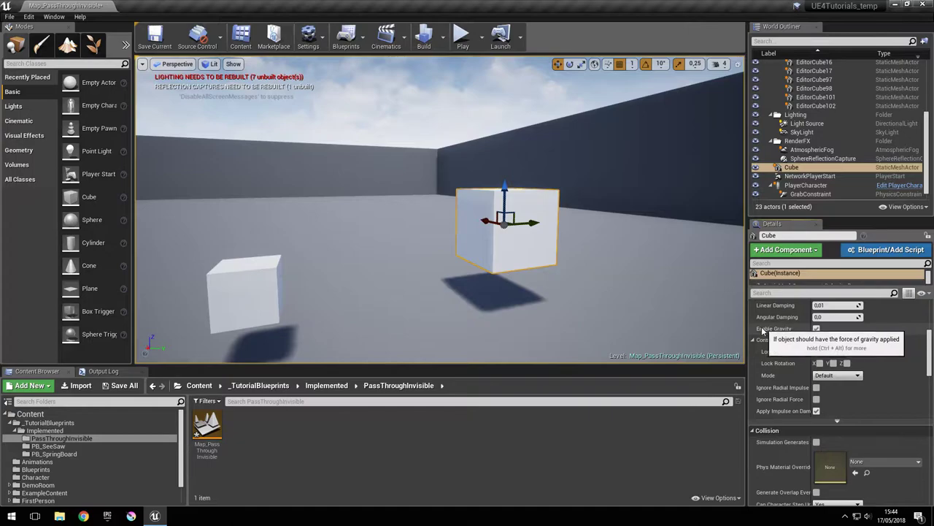
scroll(890, 389, "up", 2)
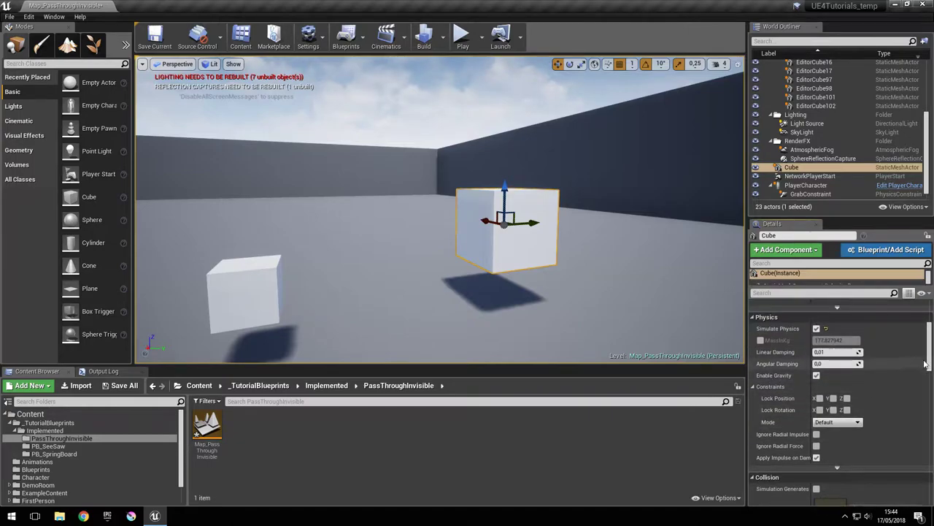
scroll(926, 363, "down", 6)
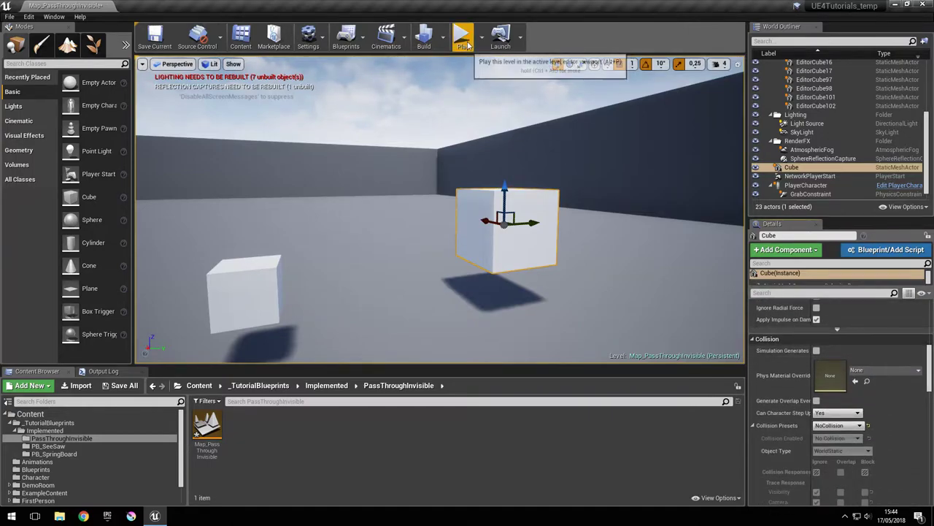
left_click(463, 38)
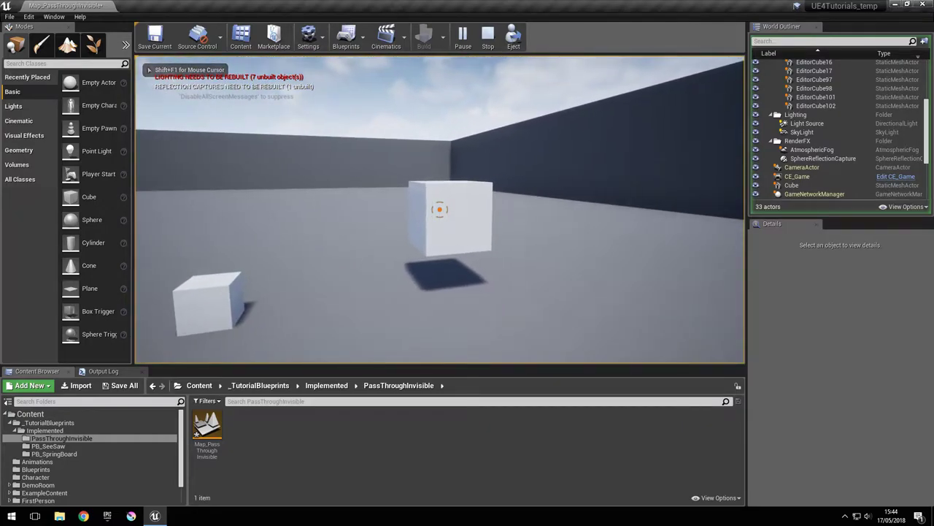
key("Escape")
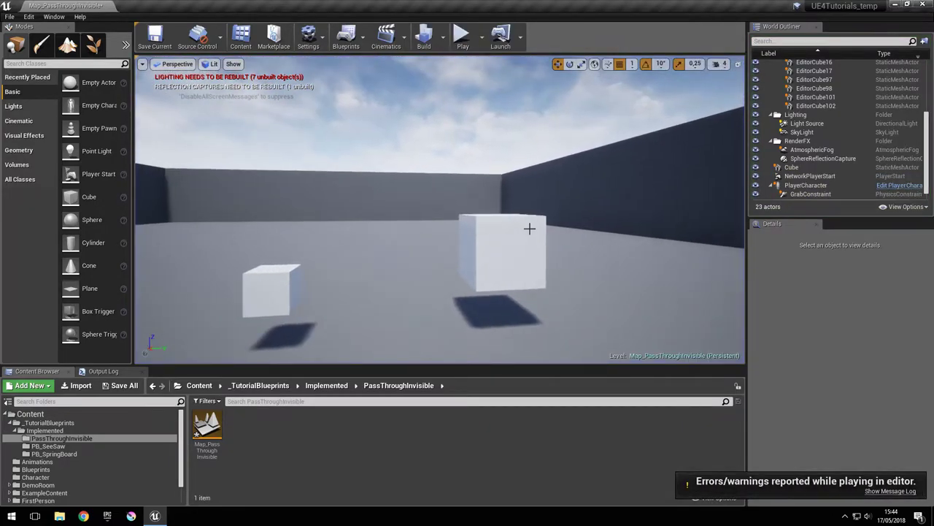
left_click(892, 490)
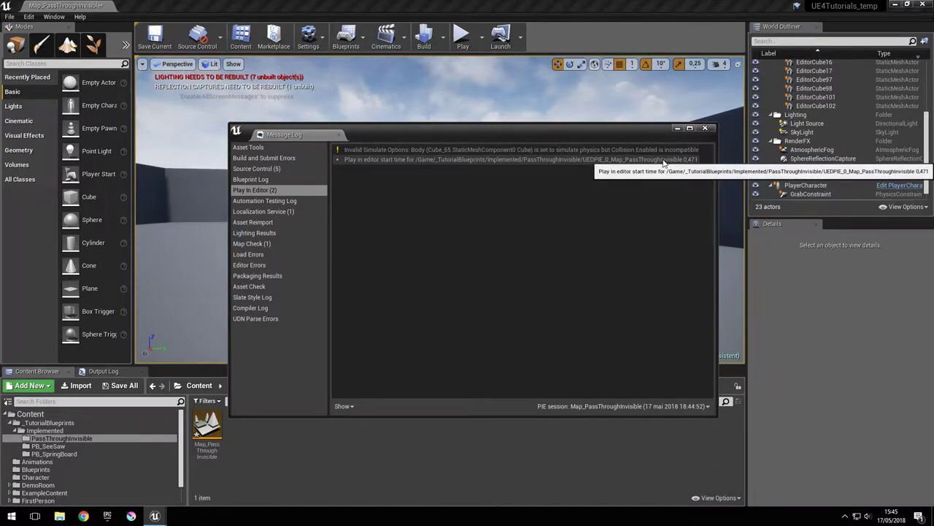
left_click(706, 129)
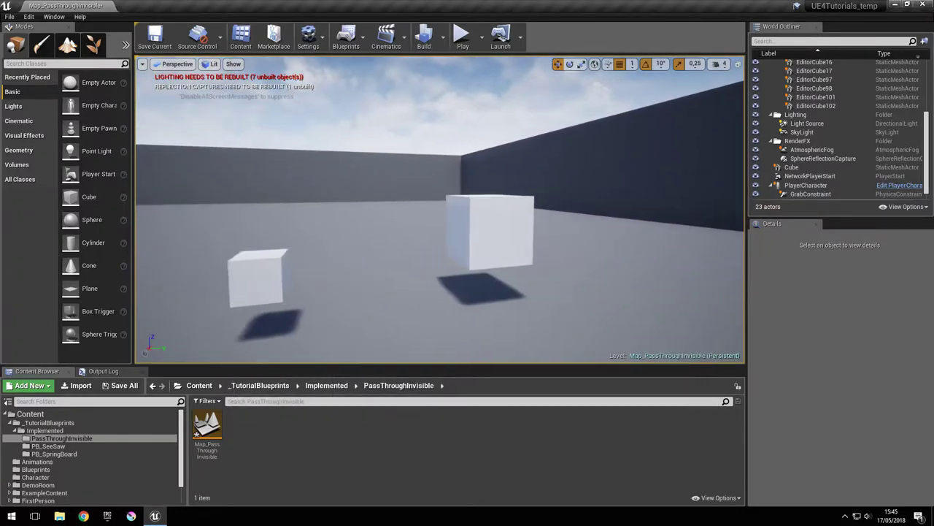
Switch the cube's collision preset to Custom and set its collision mode to Collision Enabled (Query and Physics).
left_click(441, 228)
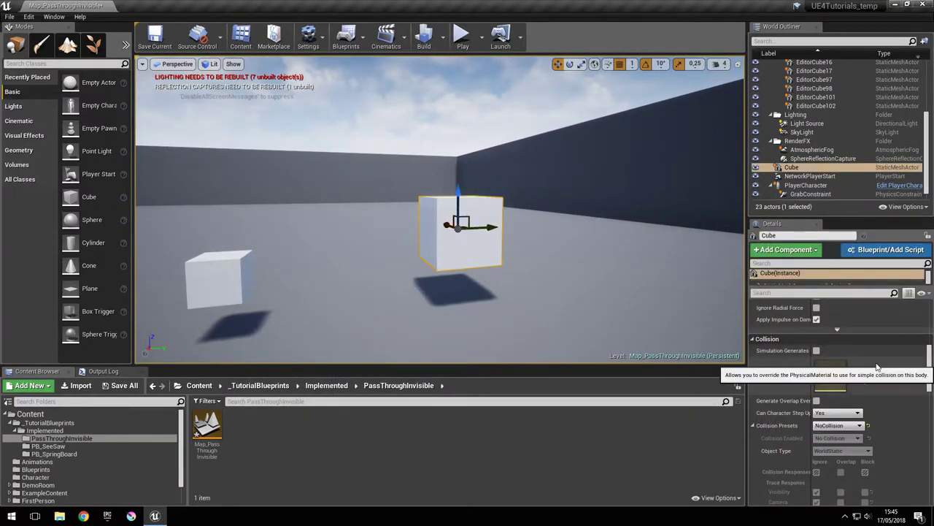
scroll(876, 363, "down", 5)
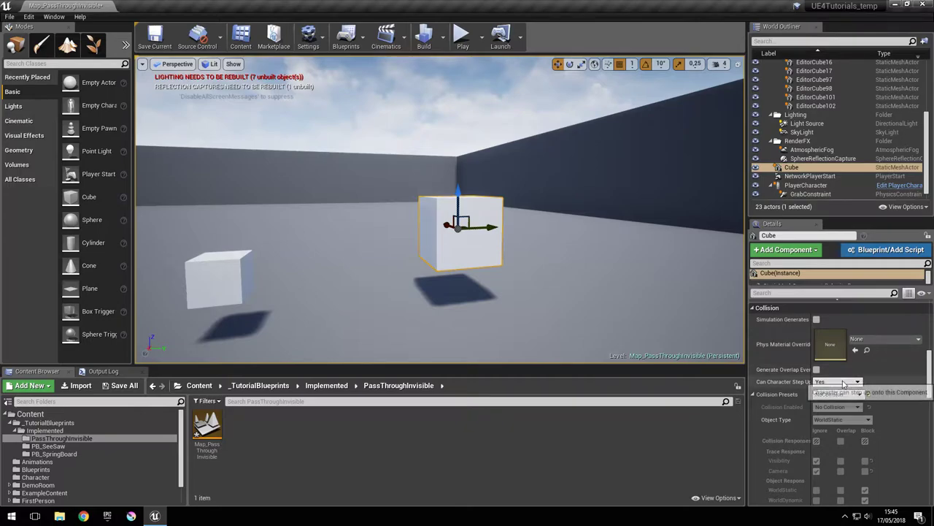
left_click(836, 395)
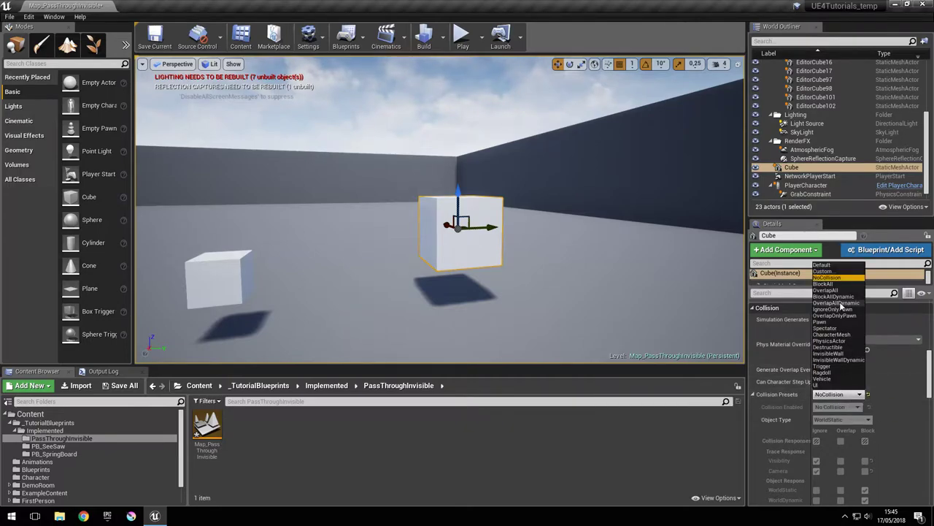
left_click(836, 271)
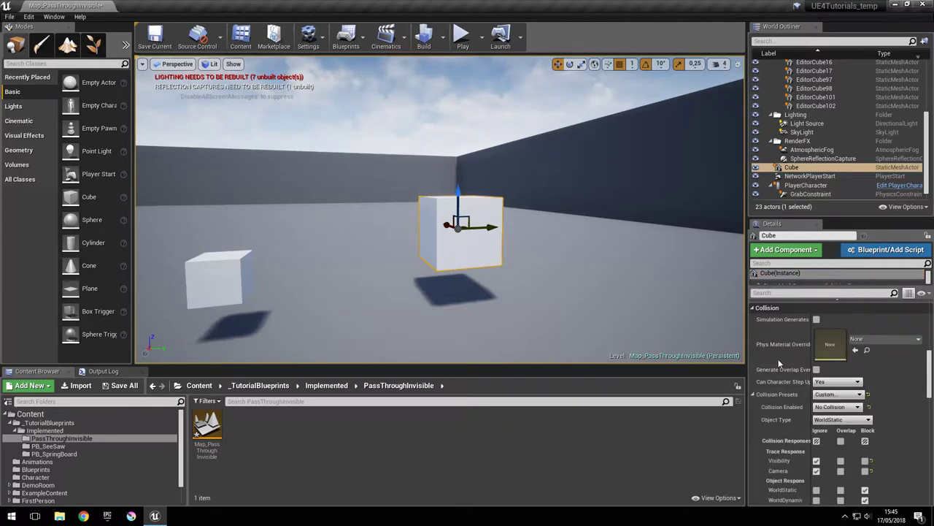
left_click(837, 406)
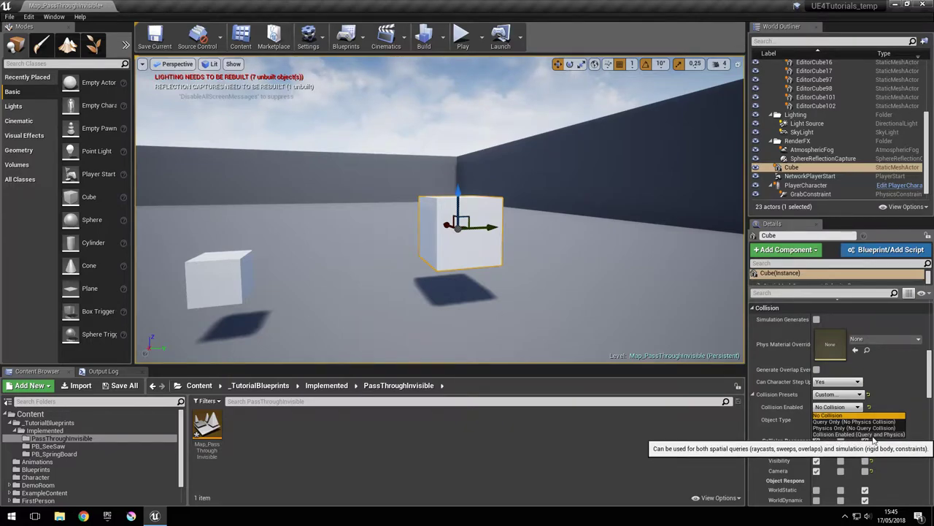
left_click(885, 434)
Set all of the cube's collision responses to Ignore.
scroll(907, 425, "down", 3)
scroll(907, 424, "up", 1)
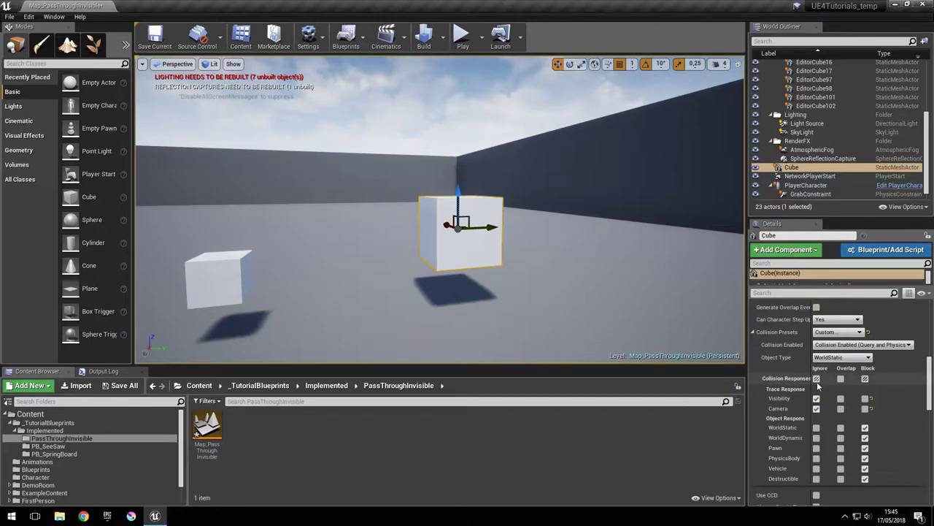
left_click(817, 379)
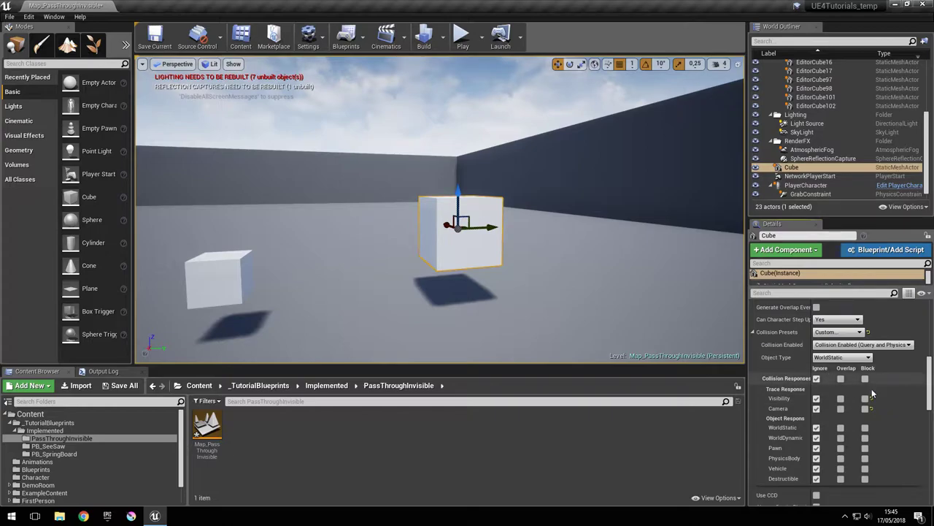
Play-test the level to see how the cube behaves while ignoring every collision channel, and end the session.
left_click(461, 36)
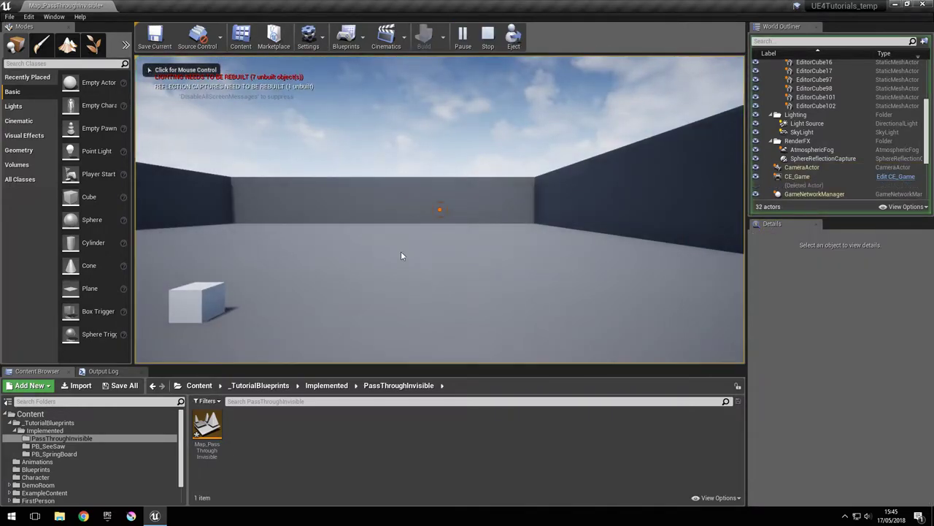
key("Escape")
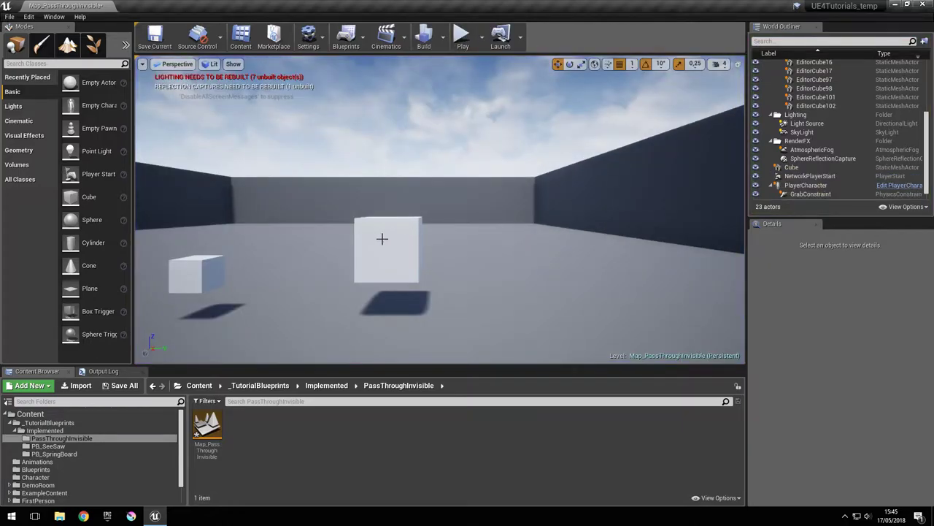
key("a")
right_click_drag(401, 217, 410, 199)
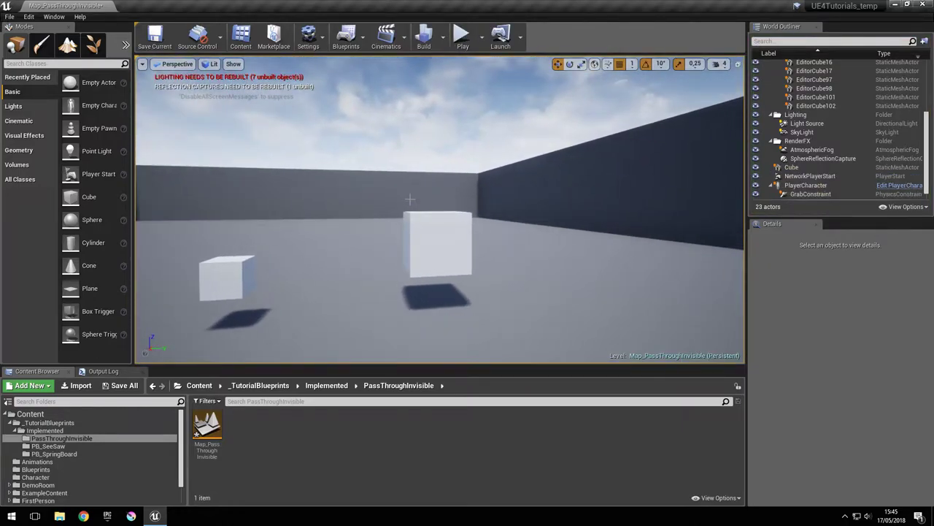
right_click_drag(435, 269, 426, 270)
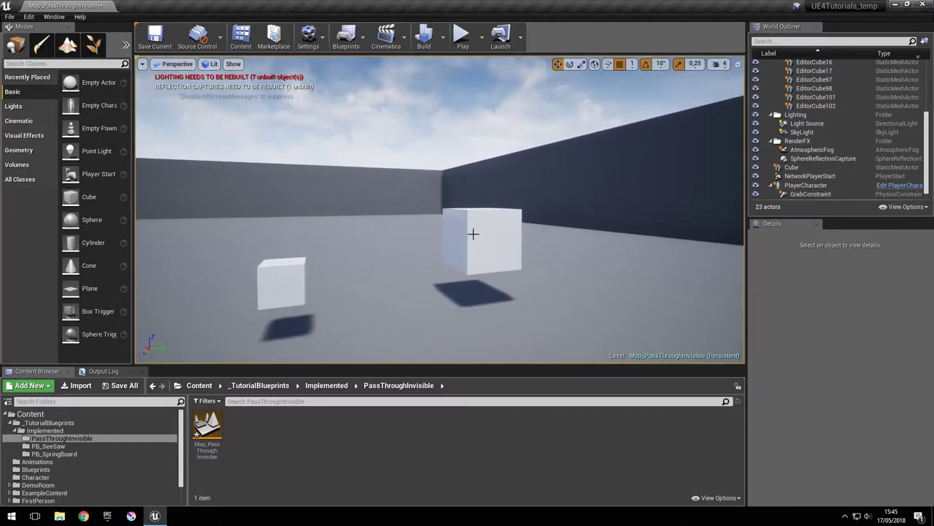
Set the cube's collision response for WorldStatic to Block, leaving the other channels on Ignore.
left_click(473, 234)
mouse_move(473, 243)
right_mouse_down()
mouse_move(458, 242)
mouse_move(474, 235)
right_mouse_up()
key("d")
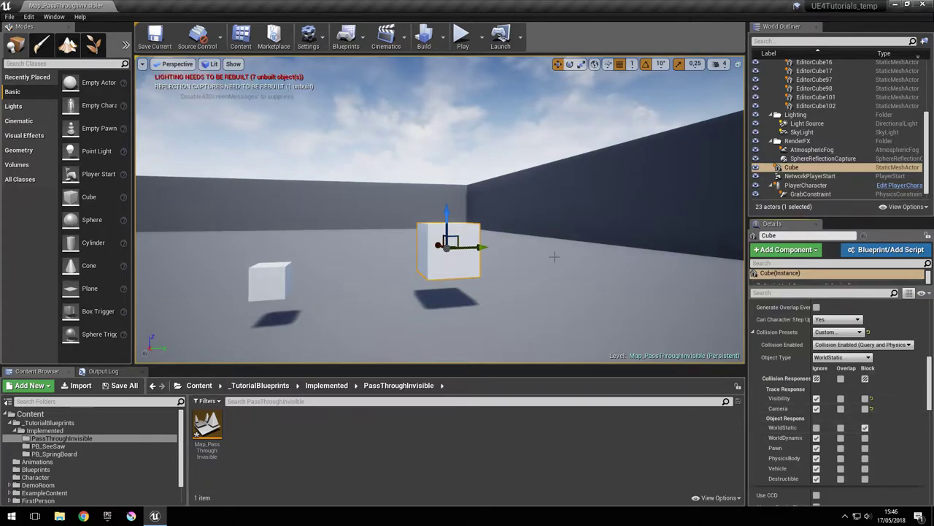
Play-test the level by walking up to the cube and interacting with the cubes, and end the session.
left_click(462, 36)
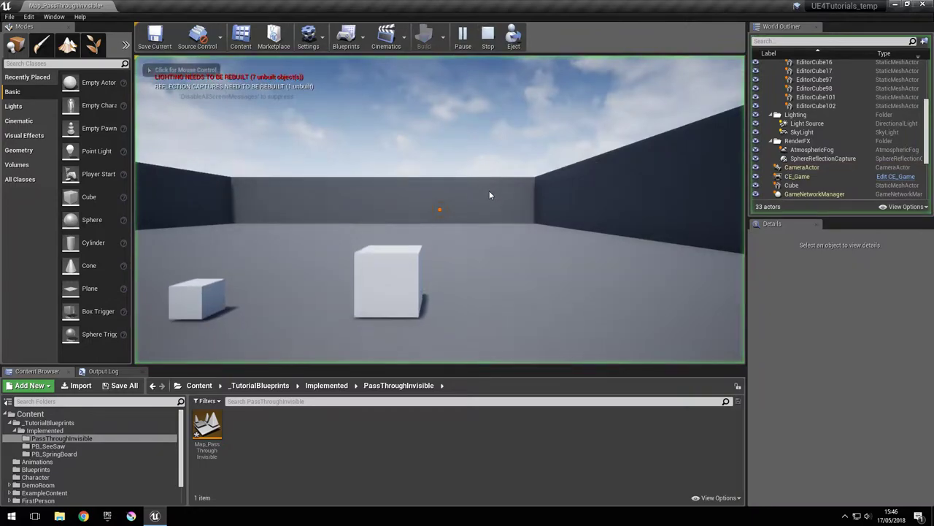
left_click(489, 195)
key("w")
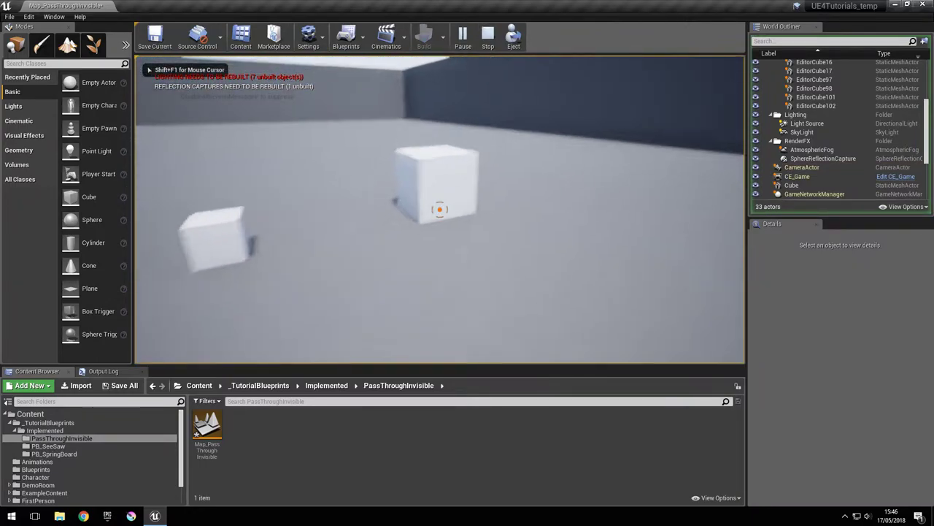
key("w")
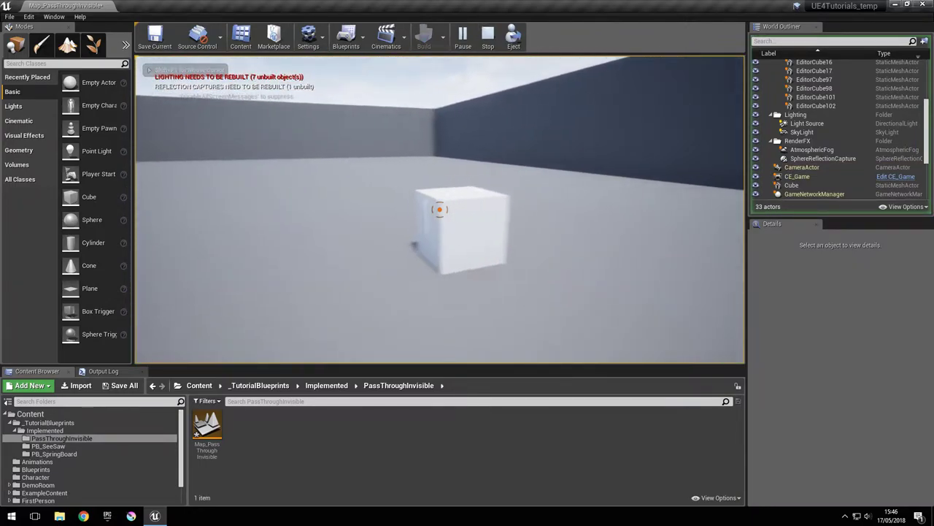
left_click(439, 210)
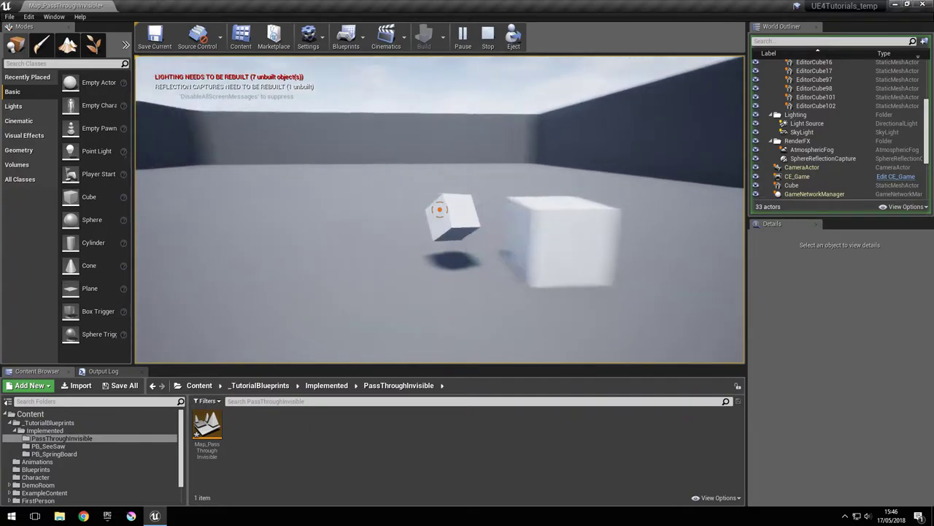
key("Escape")
Filter the large cube's properties for "visi", turn off its Visible option, and play-test the level.
mouse_move(517, 218)
right_mouse_down()
mouse_move(454, 198)
mouse_move(519, 217)
mouse_move(493, 217)
mouse_move(515, 215)
right_mouse_up()
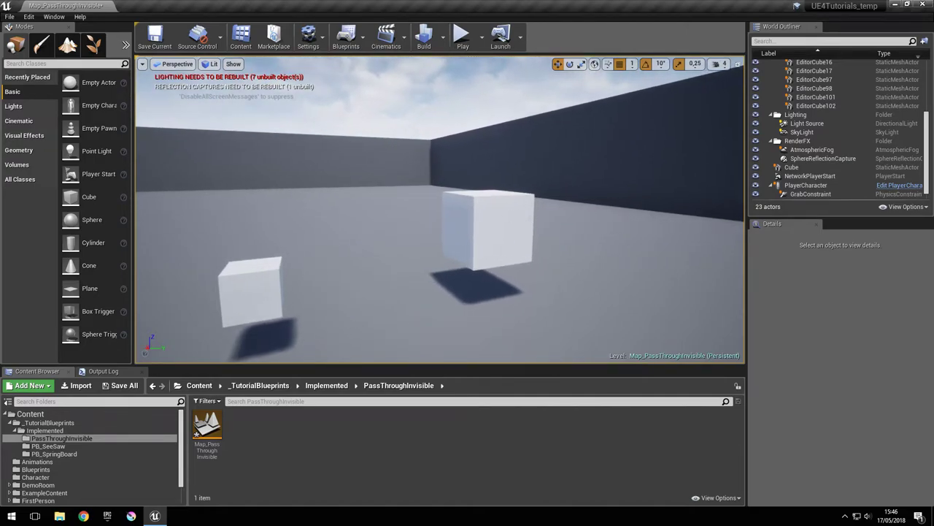
left_click(510, 216)
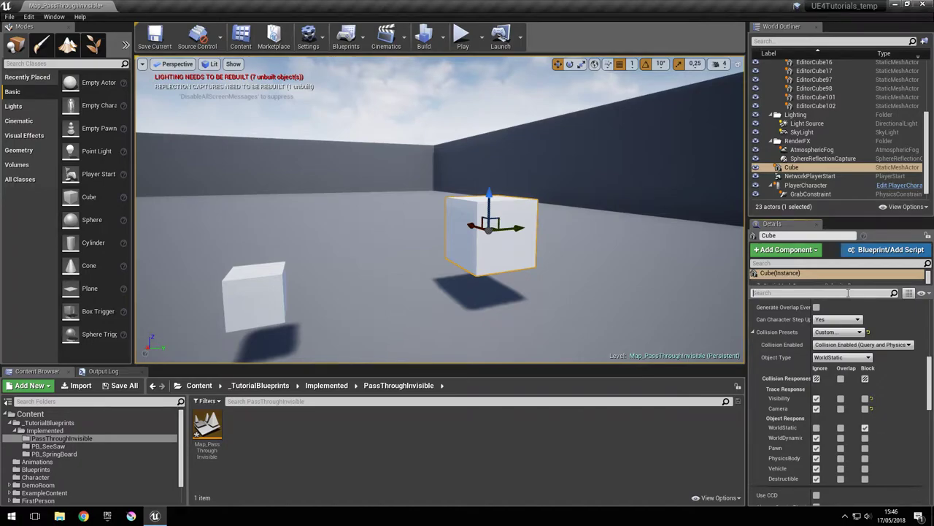
type("visi")
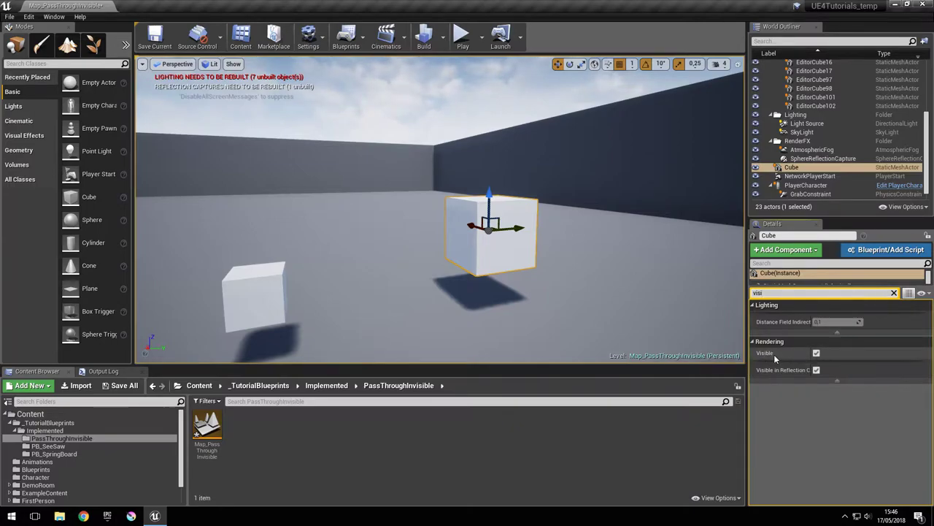
left_click(817, 353)
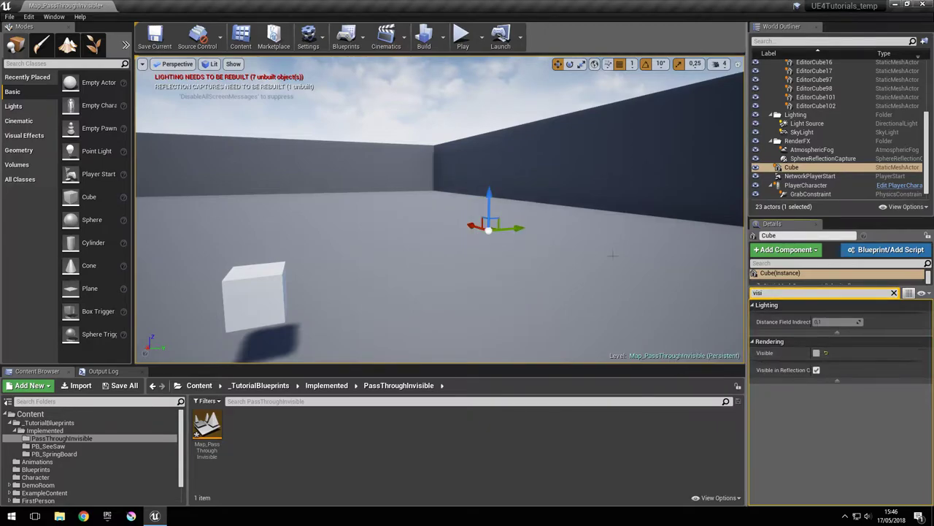
right_click_drag(613, 254, 588, 249)
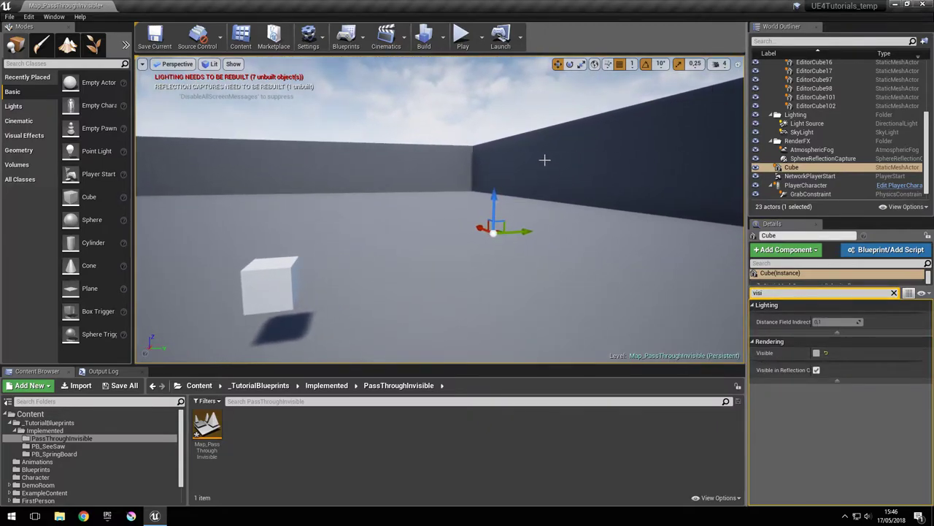
left_click(463, 34)
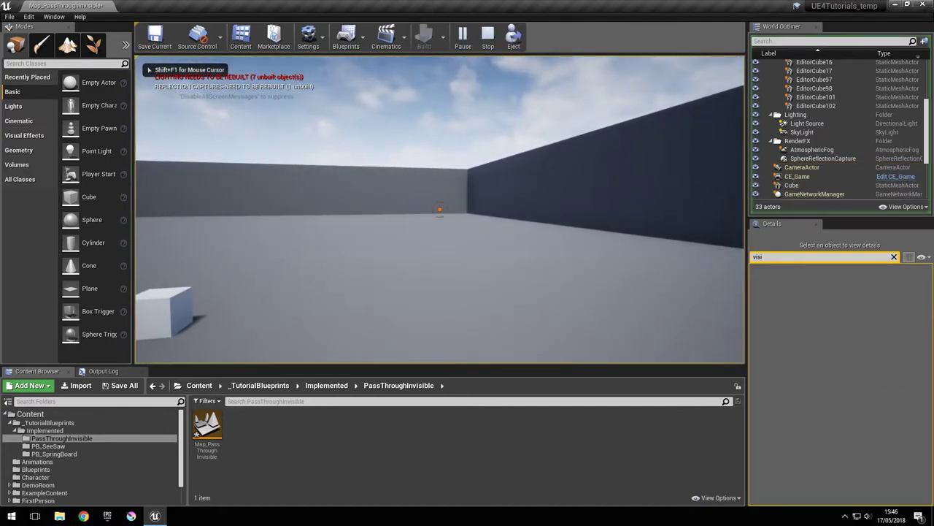
key("Escape")
Turn the cube's Visible option back on and clear the property filter.
left_click(825, 169)
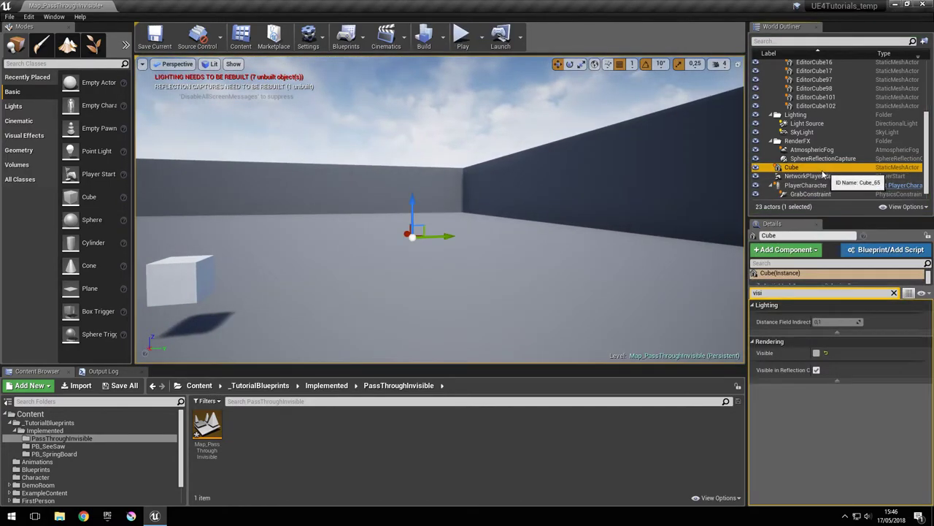
left_click(817, 353)
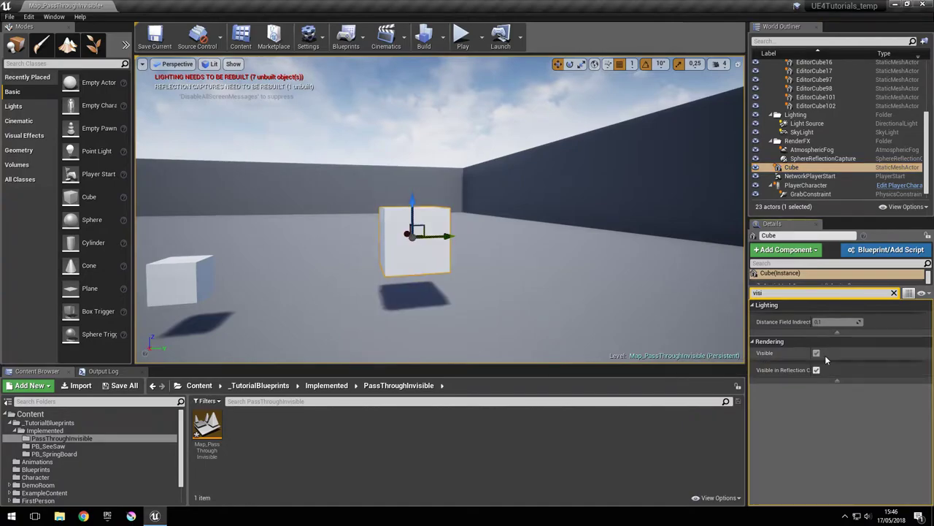
left_click(894, 292)
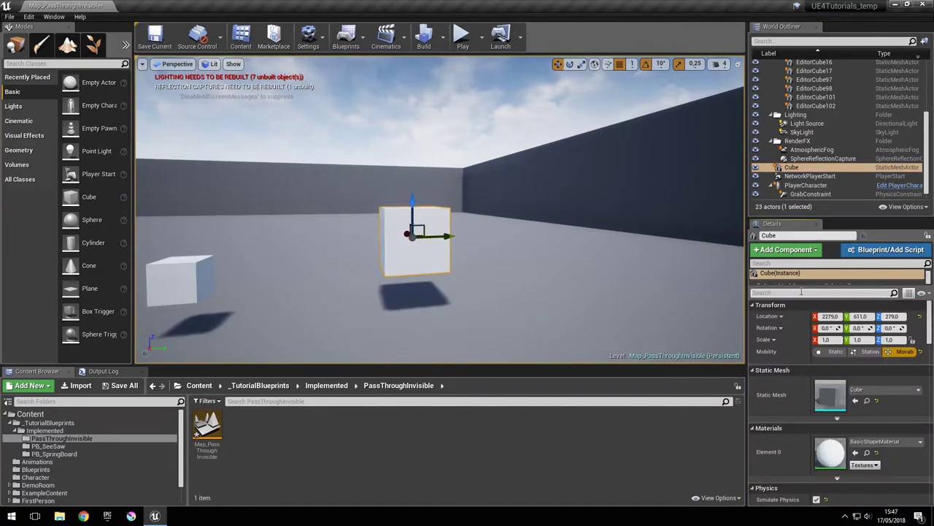
Filter the cube's properties for "hidden", enable Actor Hidden In Game, and play-test the level.
type("hidden")
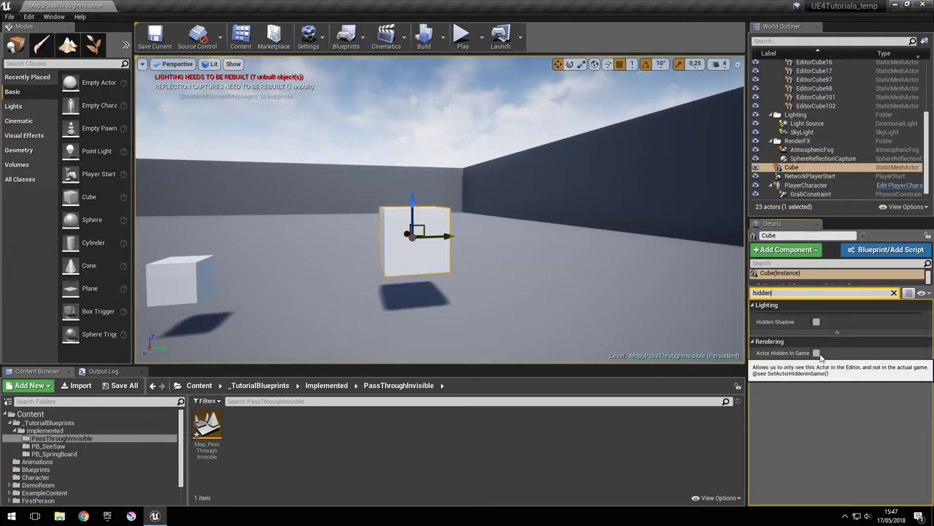
left_click(816, 353)
right_click_drag(584, 292, 577, 299)
key("a")
mouse_move(498, 204)
right_mouse_down()
mouse_move(519, 204)
mouse_move(488, 201)
right_mouse_up()
key("w")
key("d")
key("s")
left_click(463, 36)
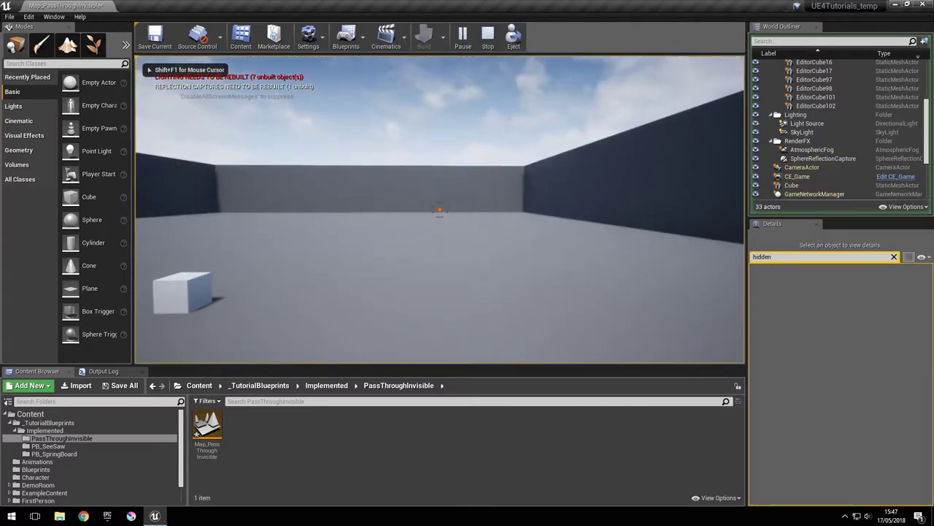
key("Escape")
Disable Actor Hidden In Game on the large cube and clear the property filter.
key("d")
right_click_drag(451, 221, 451, 222)
key("a")
left_click(458, 220)
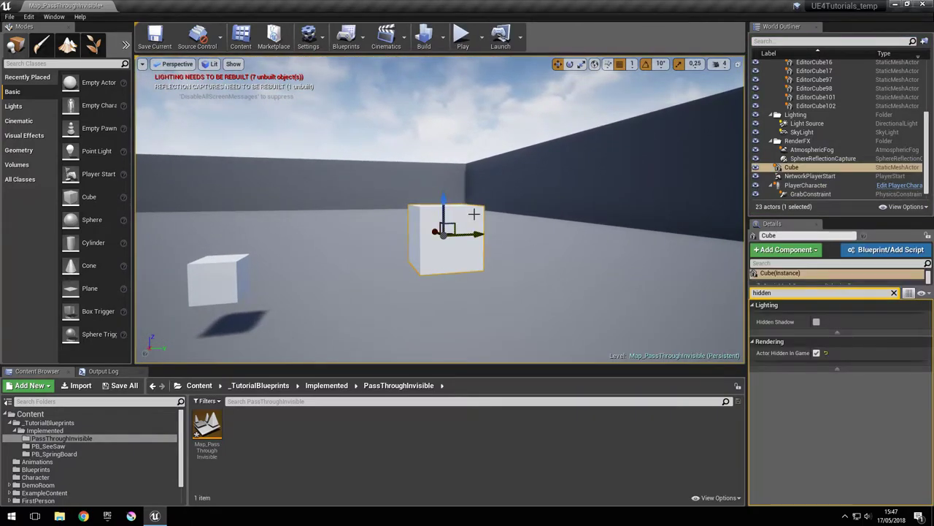
left_click(816, 353)
left_click(894, 292)
Select the small cube and examine it alongside the large cube in the level.
key("s")
right_click_drag(597, 218, 597, 217)
key("a")
key("d")
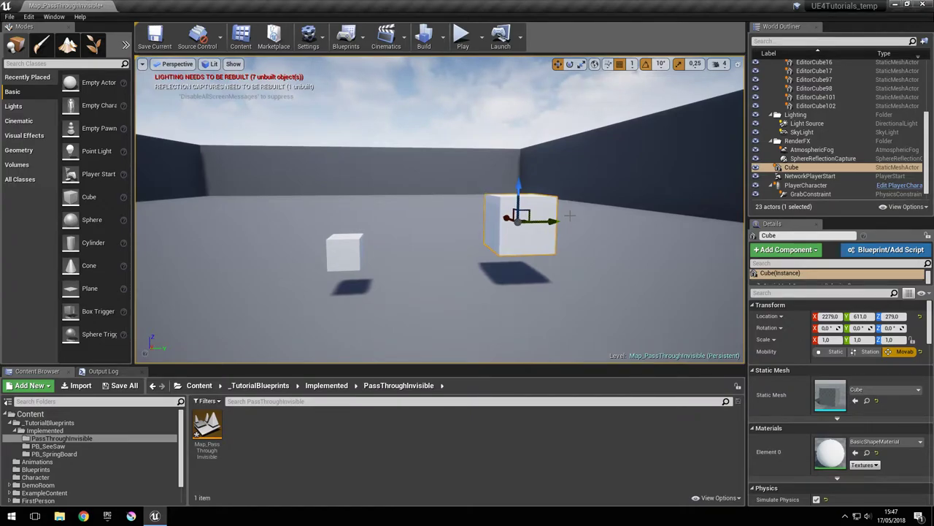
left_click_drag(559, 197, 519, 216)
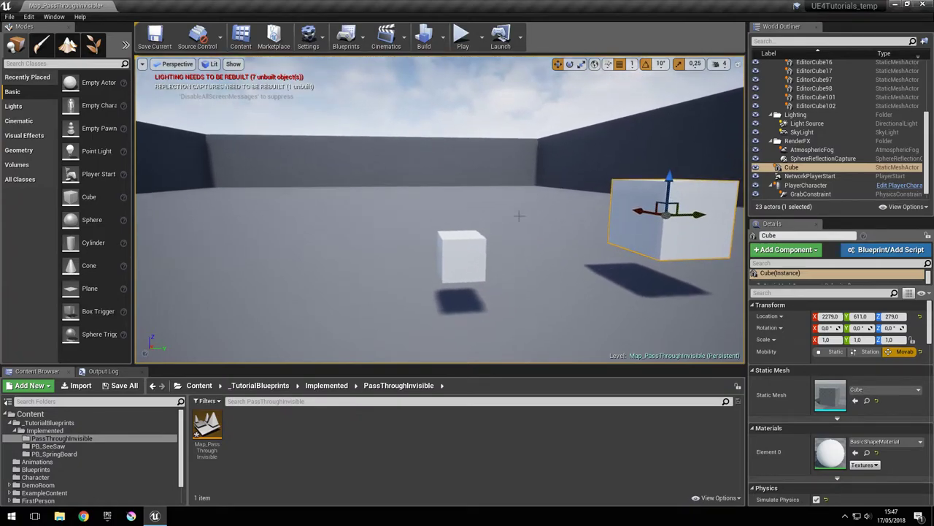
left_click(470, 253)
middle_click_drag(470, 252, 439, 243)
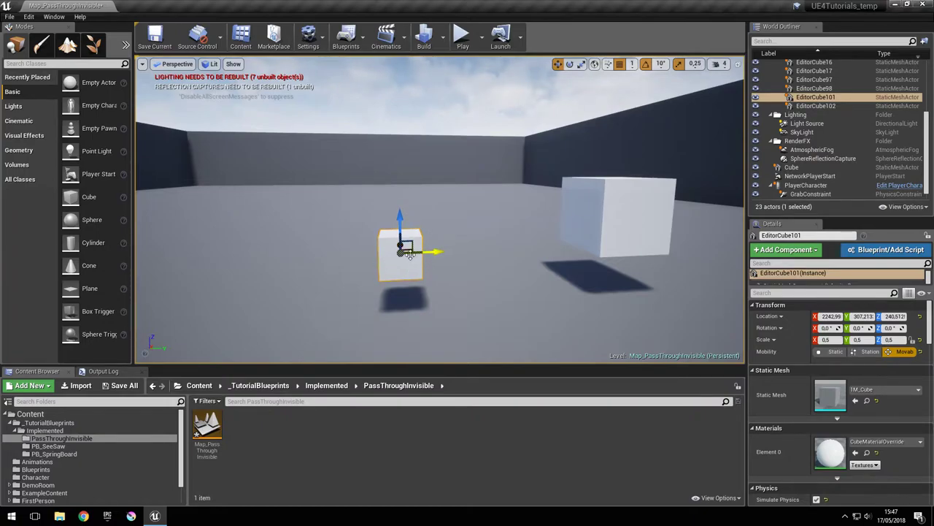
key("a")
right_click_drag(419, 252, 457, 253)
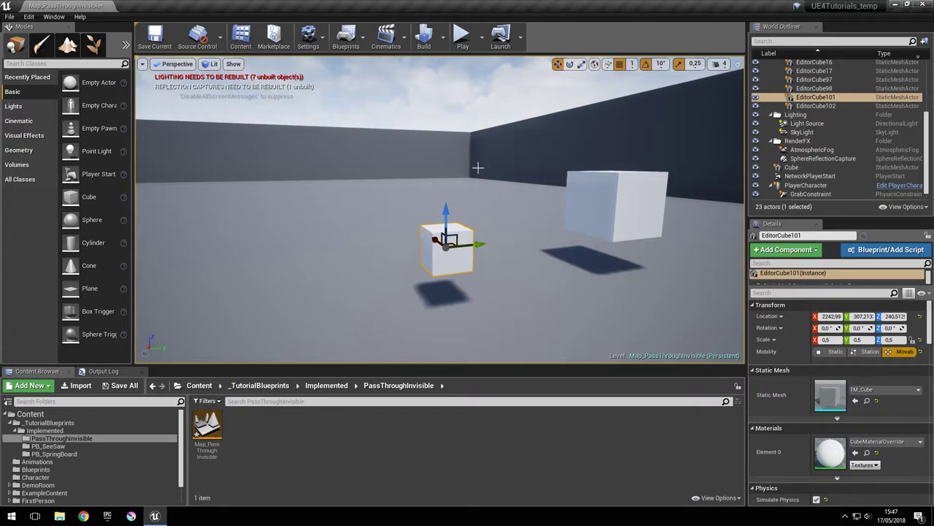
key("d")
right_click_drag(475, 179, 473, 178)
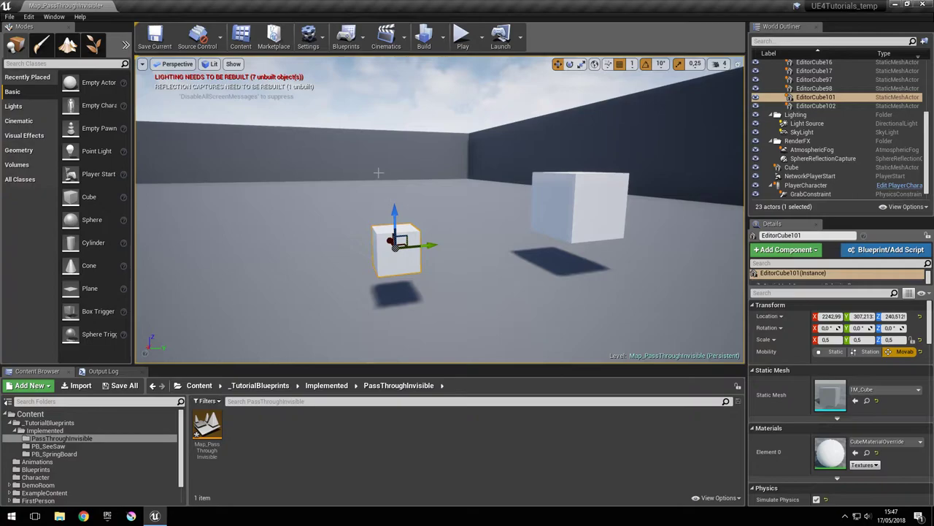
mouse_move(400, 305)
right_mouse_down()
mouse_move(378, 300)
mouse_move(385, 295)
right_mouse_up()
key("d")
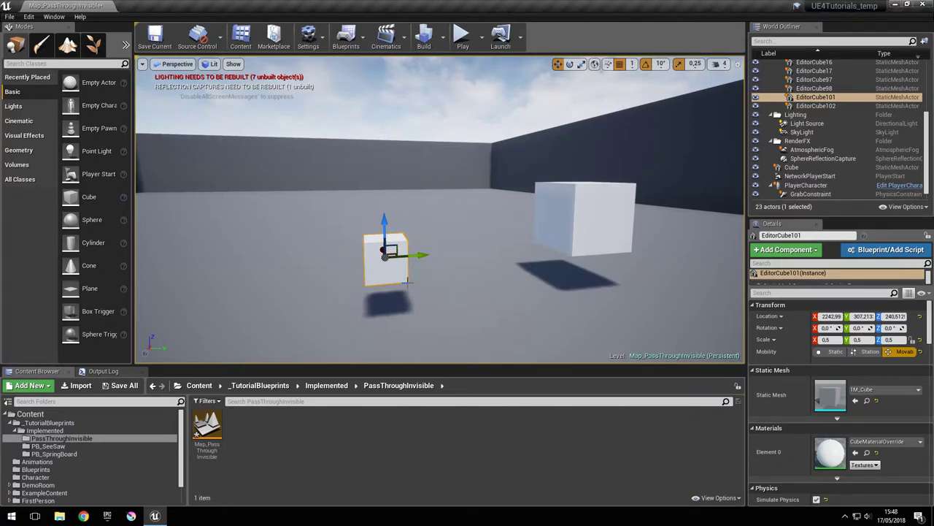
right_click_drag(401, 258, 407, 258)
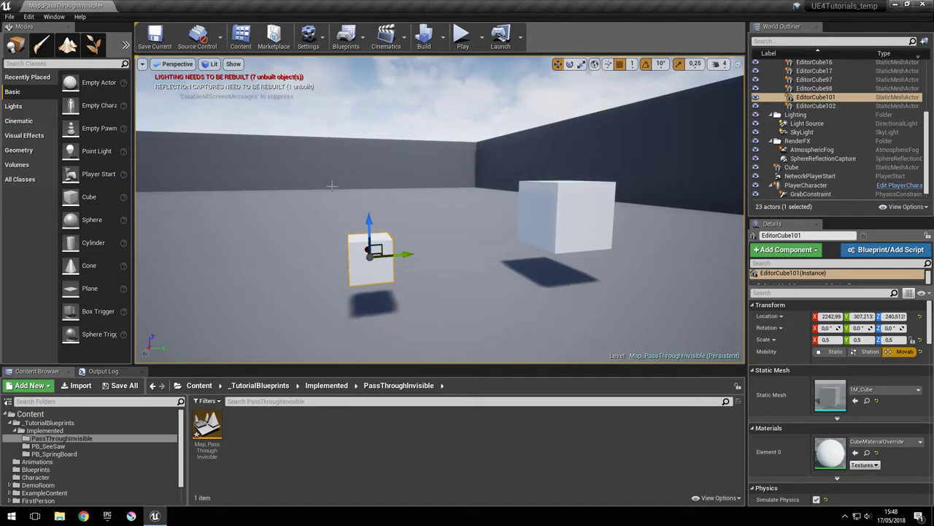
right_click_drag(448, 181, 437, 169)
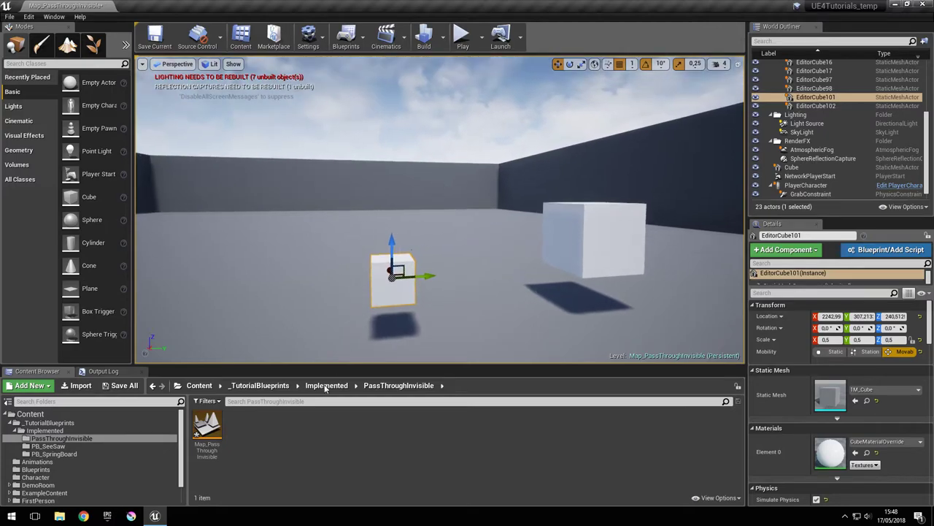
Create an Actor Blueprint class named TEst in the PassThroughInvisible folder and open it docked in the main editor window.
right_click(264, 433)
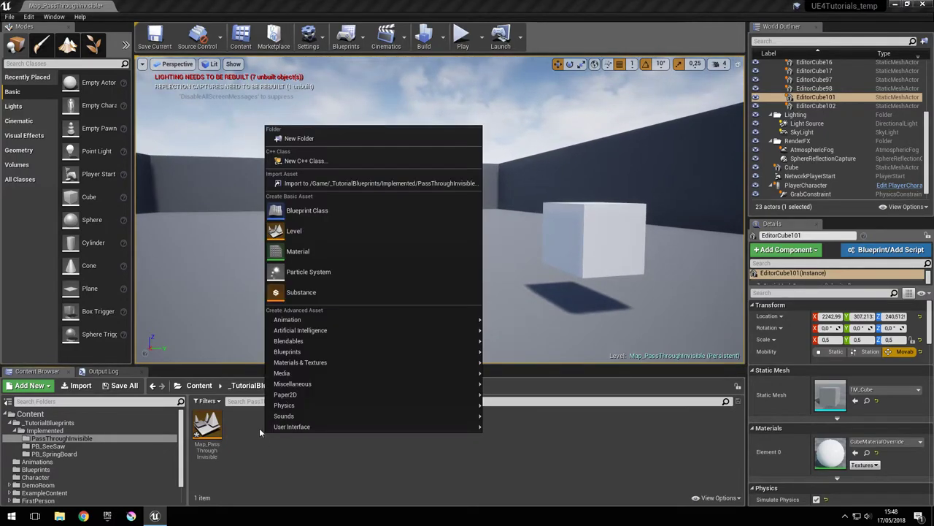
left_click(340, 205)
left_click(364, 166)
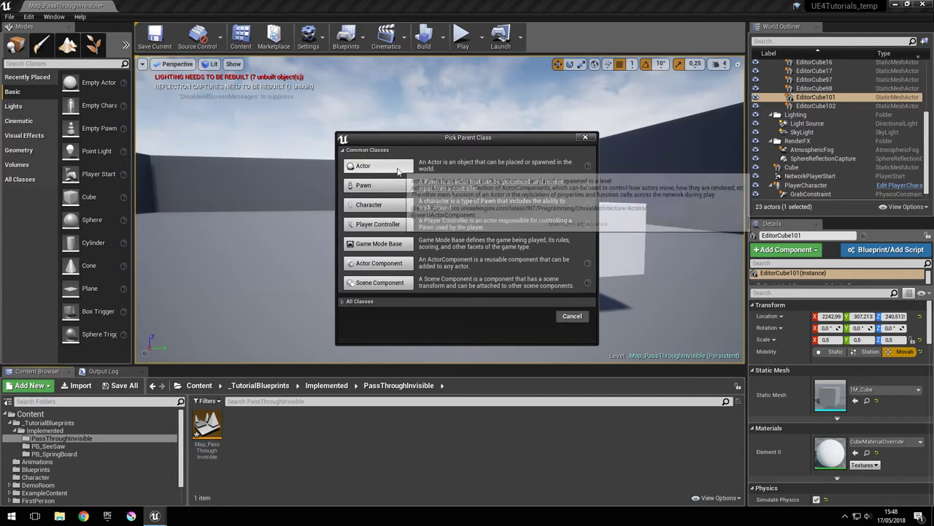
type("TEs")
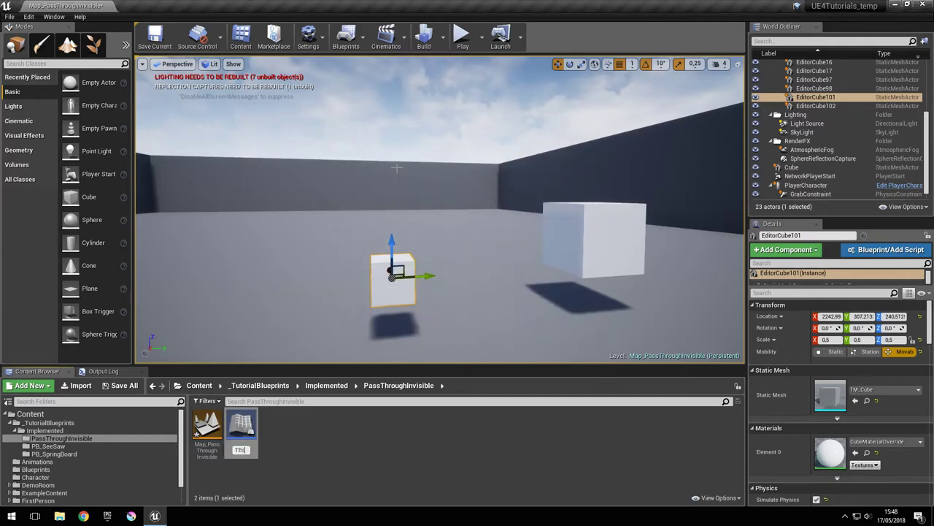
type("t")
key("Return")
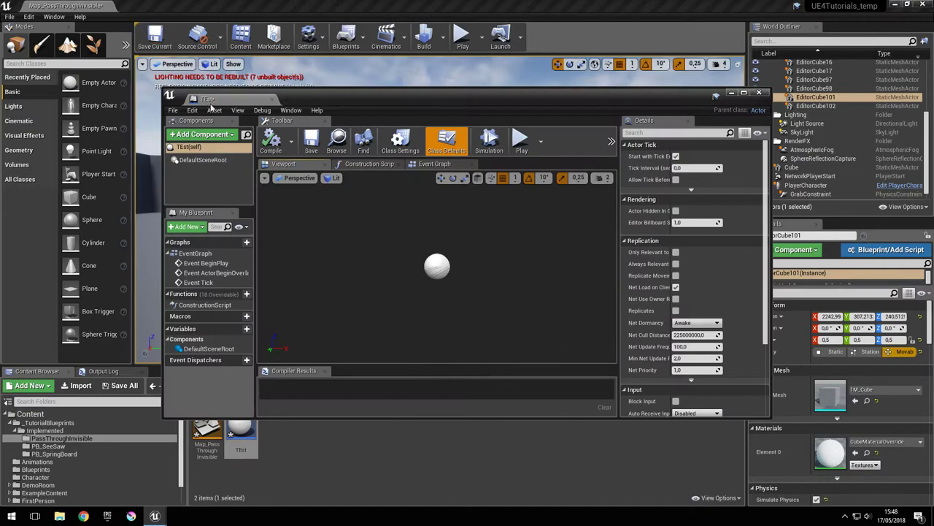
double_click(210, 101)
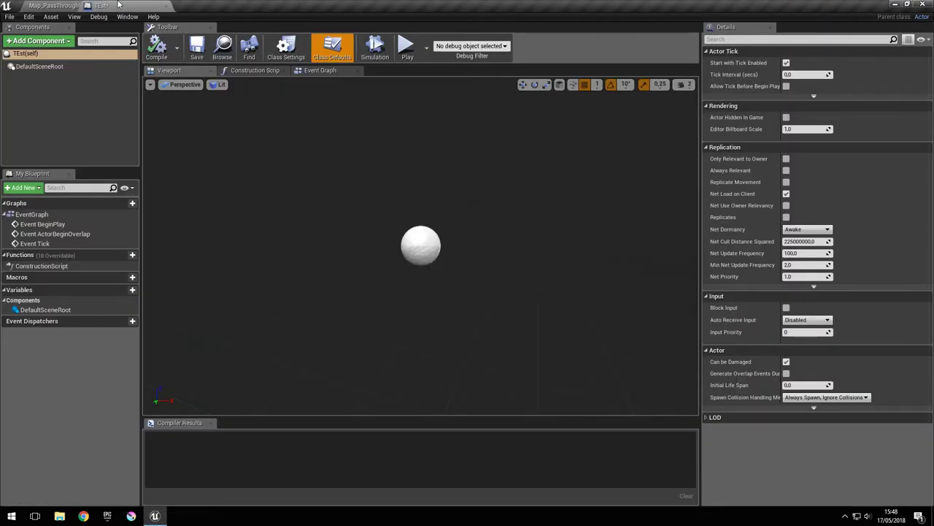
Add two Cube components under the DefaultSceneRoot of the TEst blueprint.
left_click(56, 44)
type("cube")
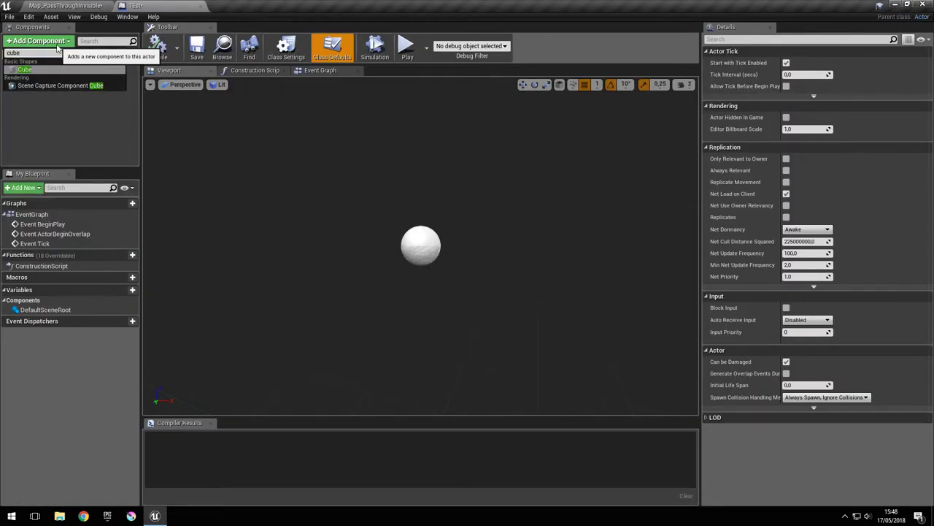
key("Return")
left_click(39, 67)
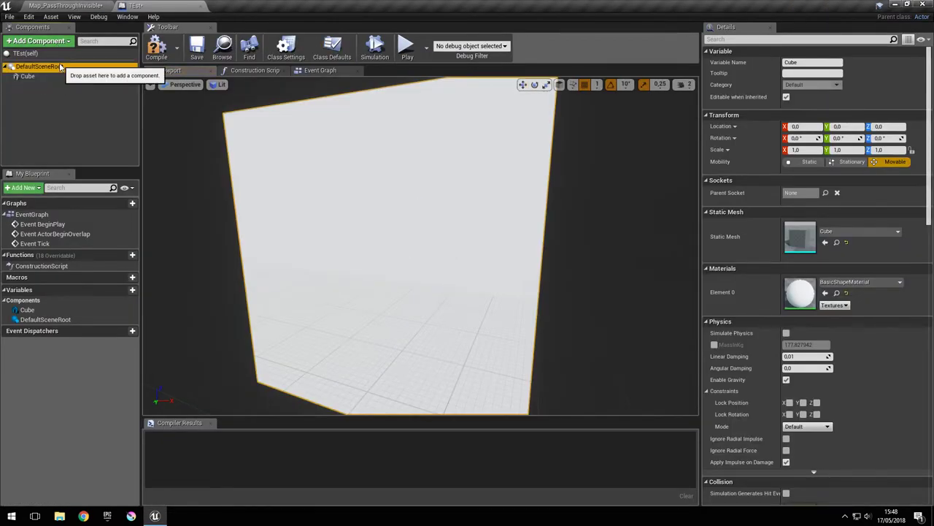
left_click(39, 41)
type("cube")
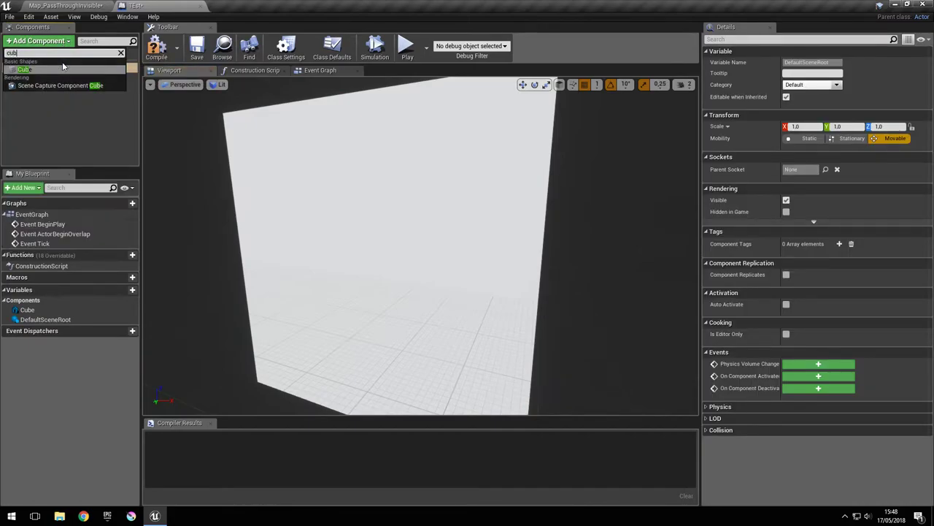
key("Return")
key("Return")
Finish adding the second Cube component and rename the first cube component to Achor.
left_click(29, 76)
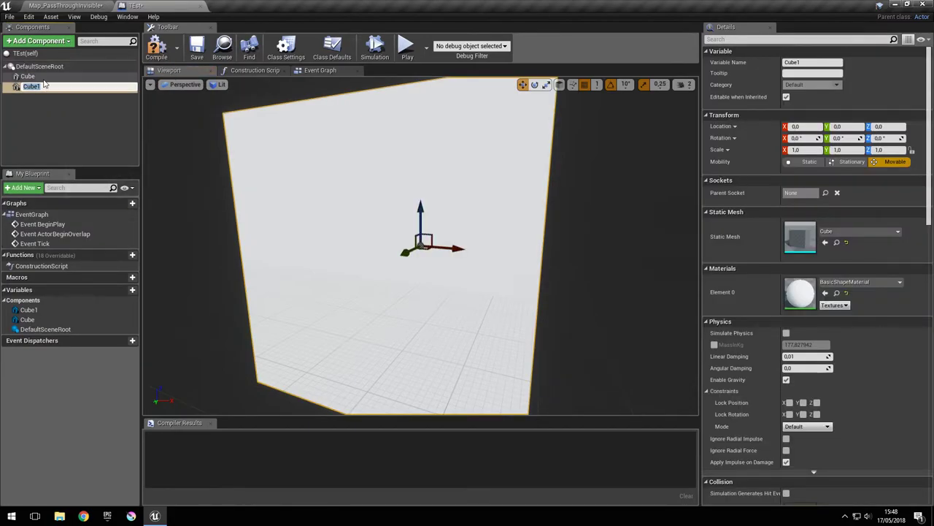
left_click(30, 77)
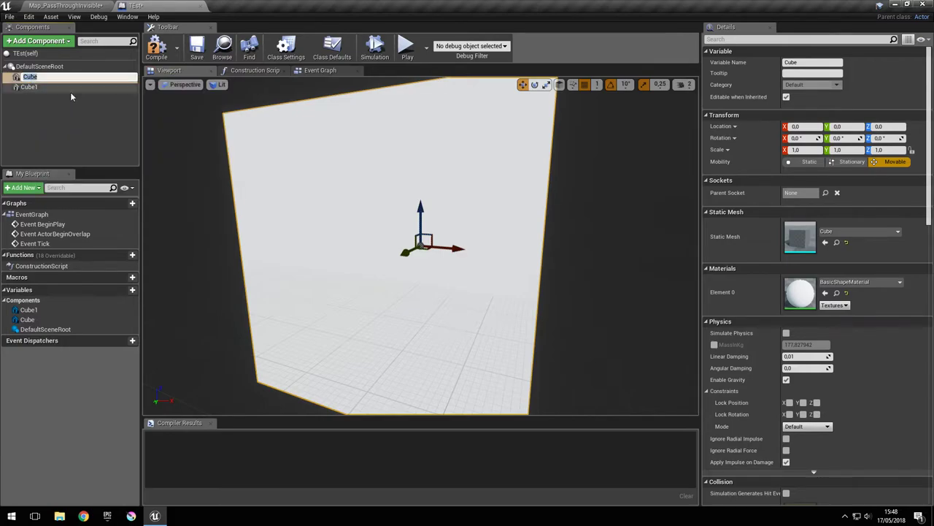
type("Base")
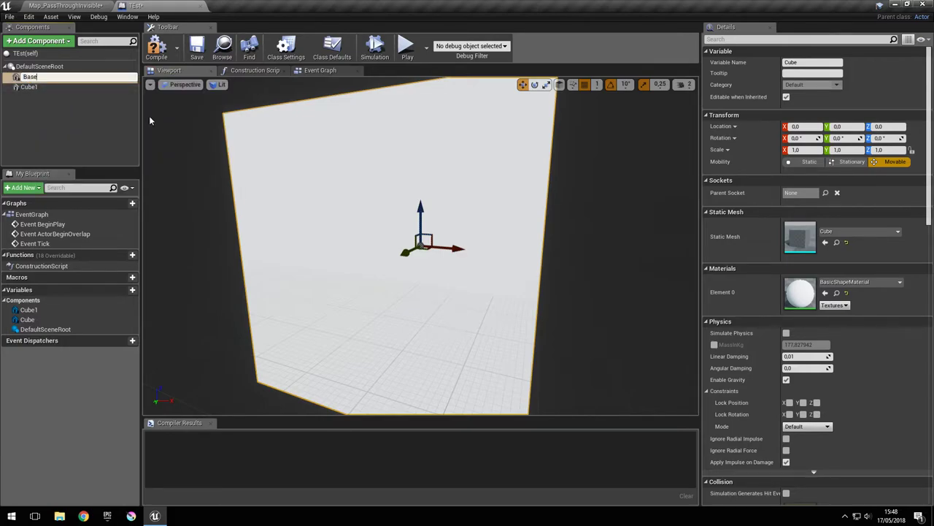
key("ctrl+a")
type("Achor")
key("Return")
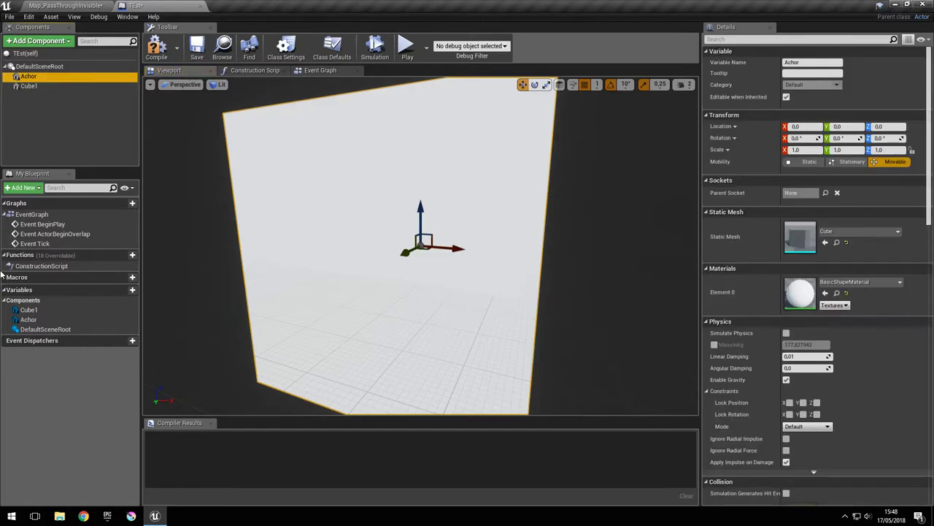
Rename the second cube component, Cube1, to Mobile.
left_click(31, 87)
key("F2")
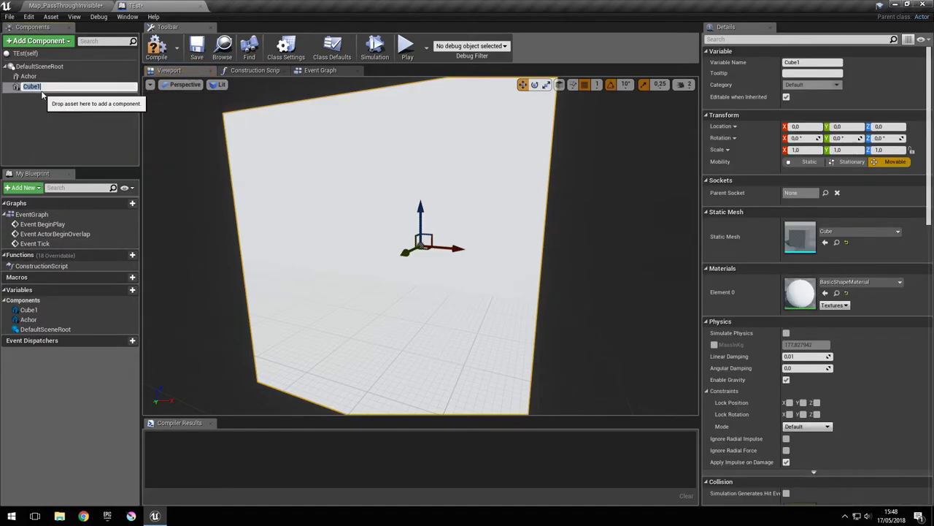
type("Mobile")
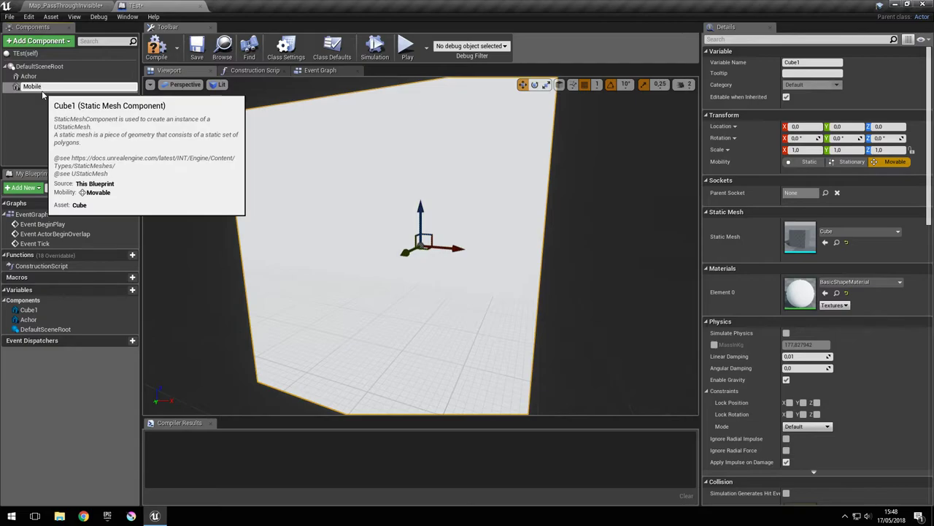
key("Return")
left_click(65, 41)
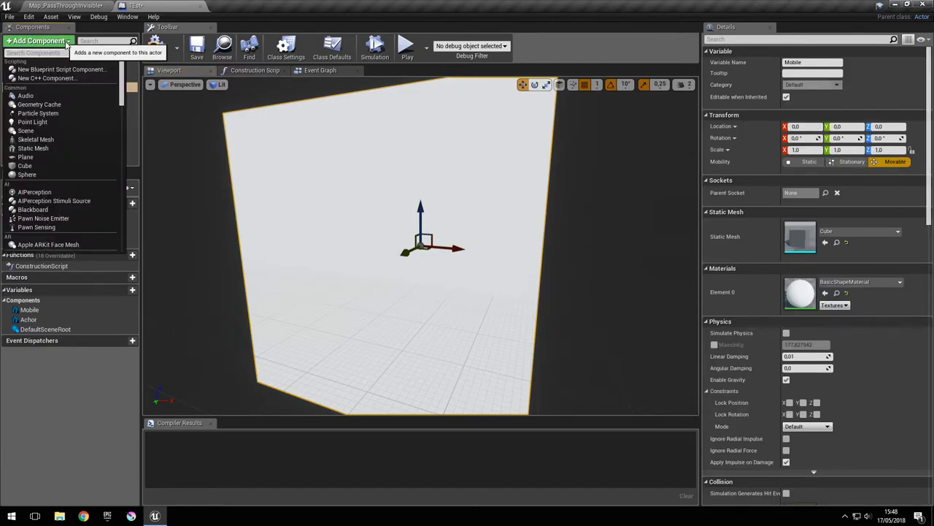
key("Escape")
left_click(38, 66)
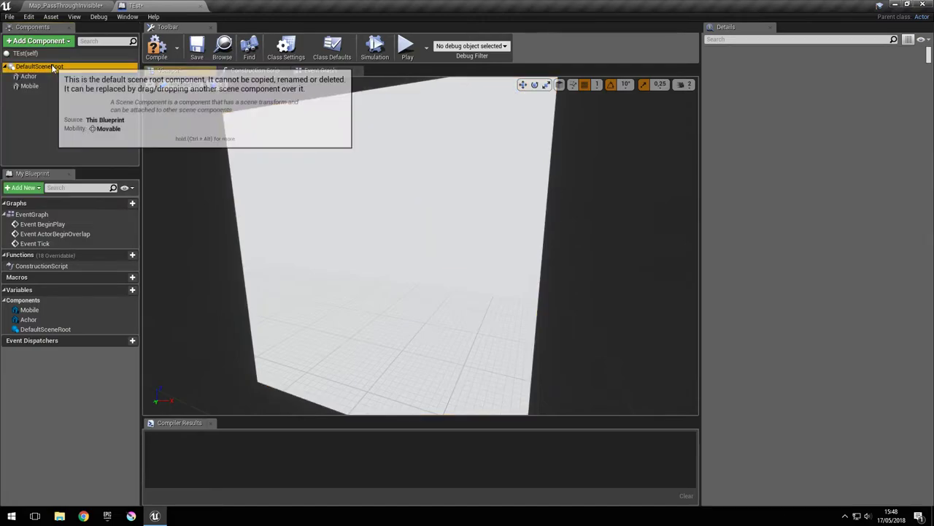
left_click(51, 42)
type("physi")
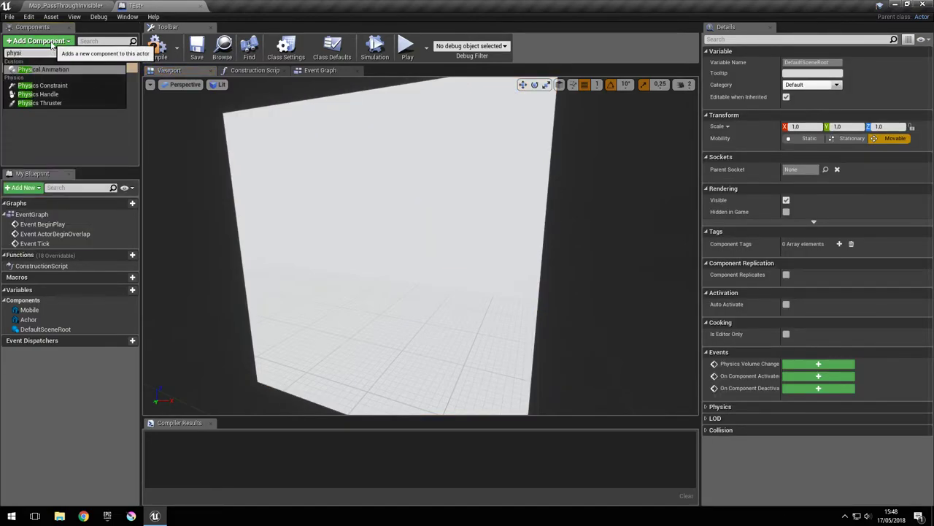
key("Return")
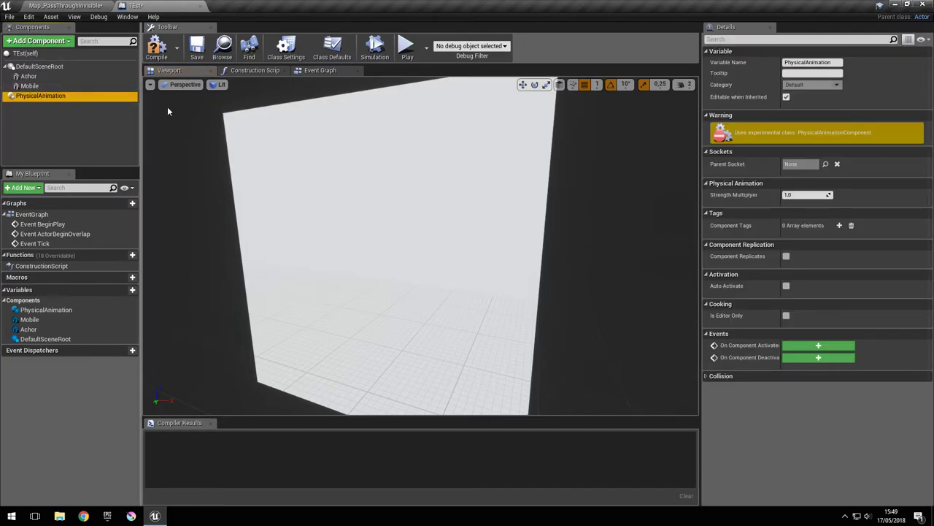
key("Delete")
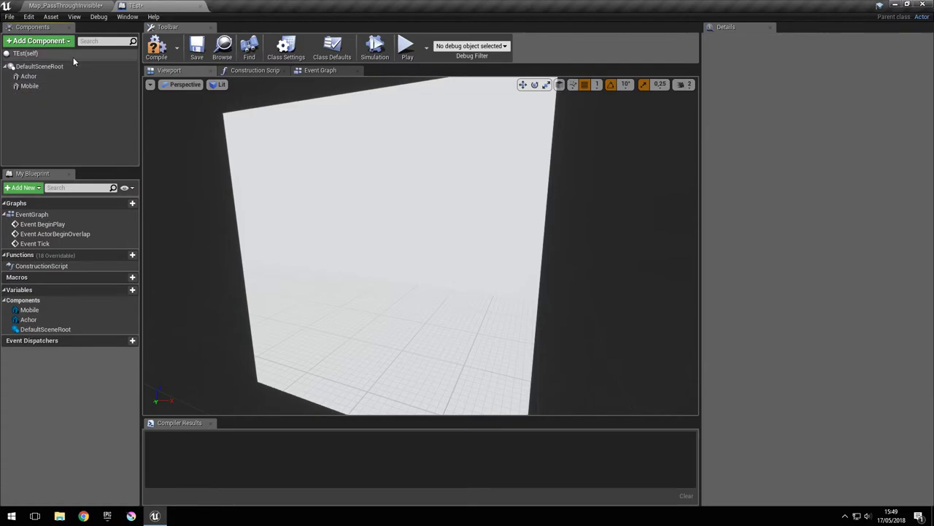
Add a Physics Constraint component under the DefaultSceneRoot and select it.
left_click(44, 41)
type("physics")
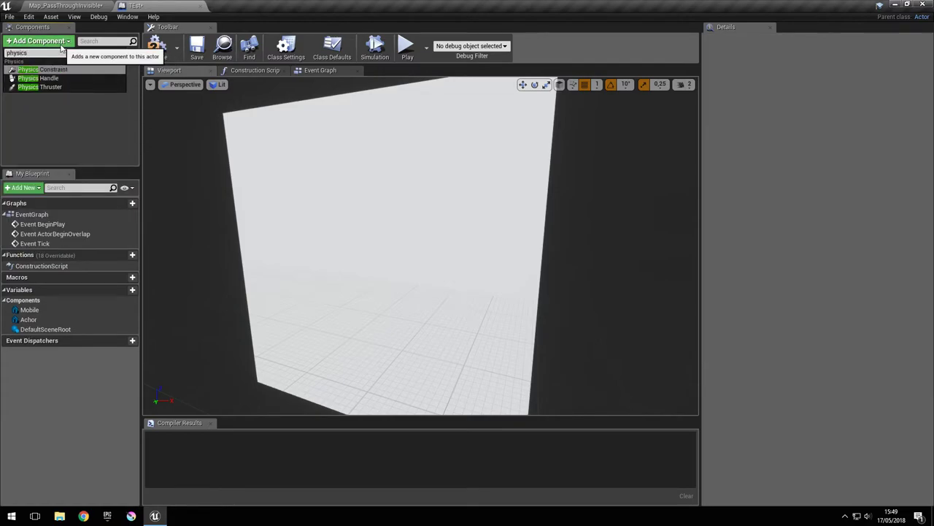
key("Return")
left_click(26, 130)
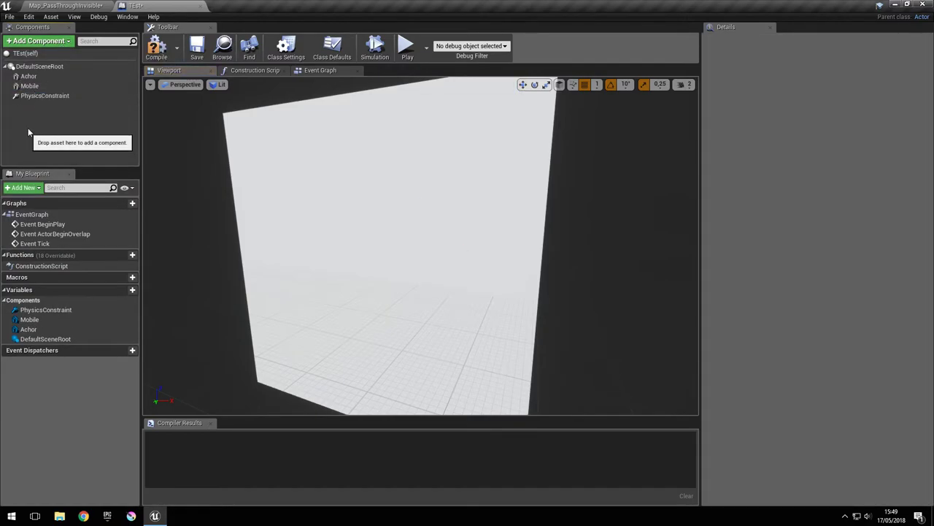
left_click(59, 96)
right_click_drag(335, 158, 360, 154)
key("s")
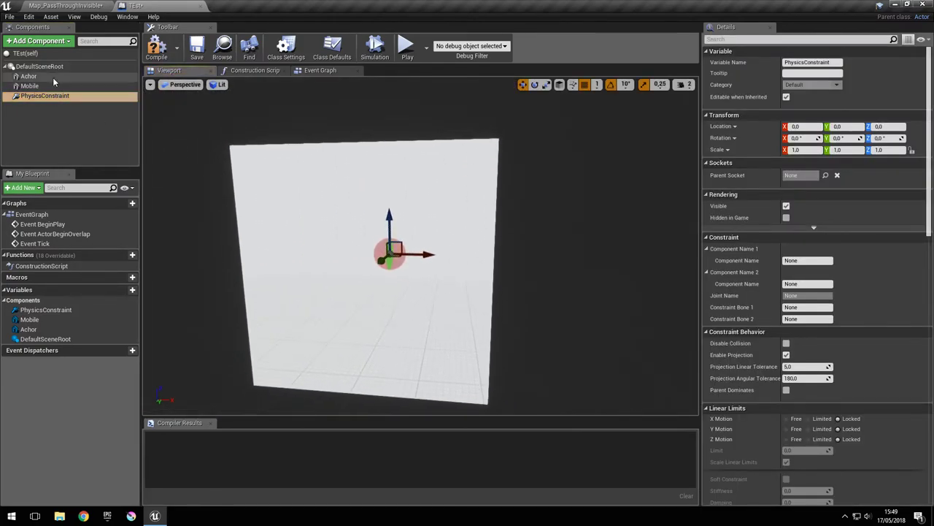
Move the Achor cube and the PhysicsConstraint together straight up to about Z 146, above the Mobile cube.
left_click(52, 77)
left_click(70, 96, "shift")
left_click(84, 100)
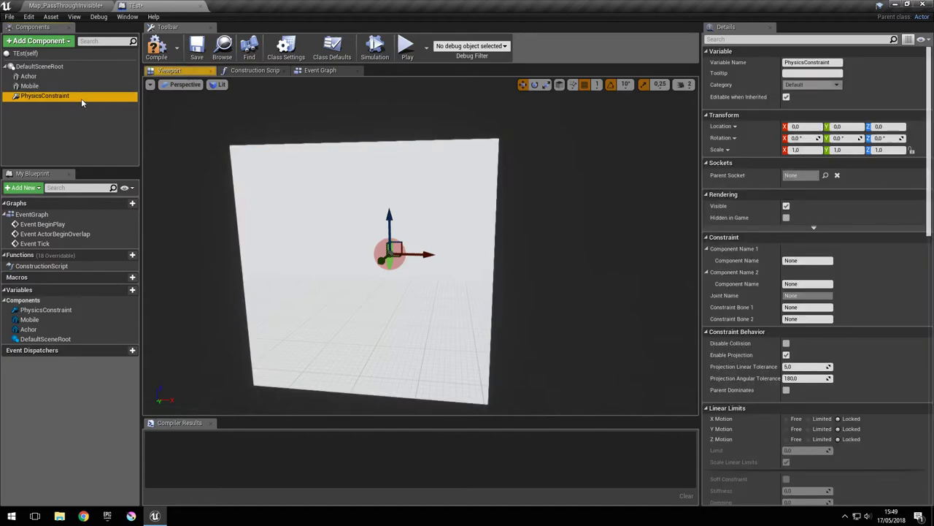
left_click(64, 78, "ctrl")
right_click_drag(311, 173, 311, 166)
key("s")
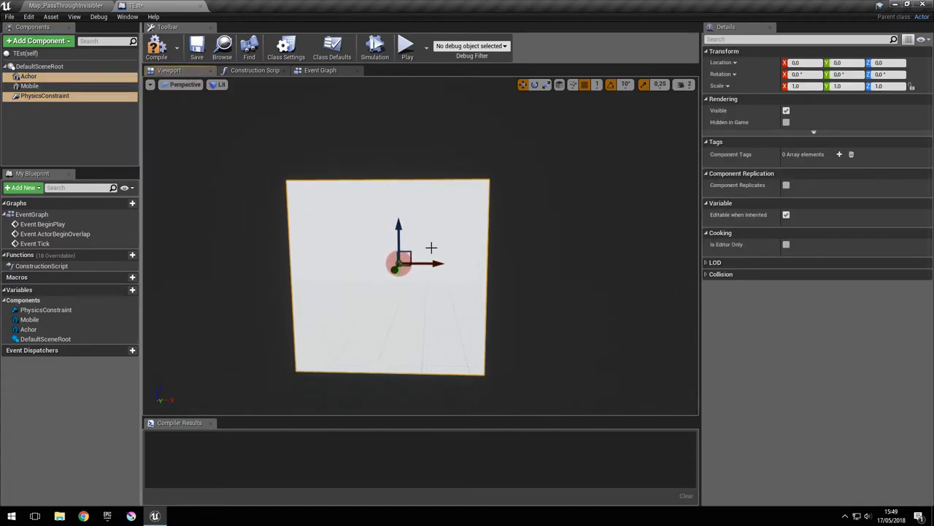
left_click_drag(395, 232, 385, 83)
key("s")
right_click_drag(385, 83, 386, 88)
key("a")
key("d")
right_click_drag(416, 319, 429, 319)
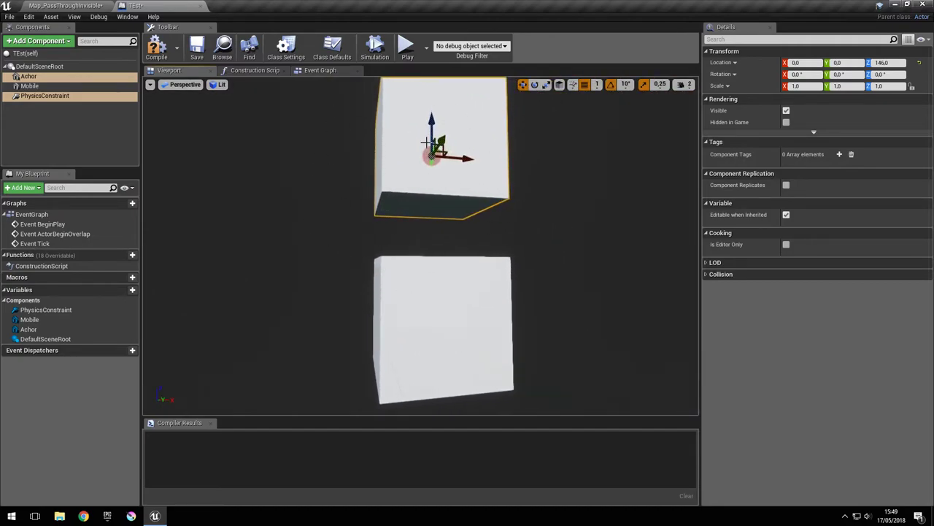
key("d")
right_click_drag(431, 154, 432, 157)
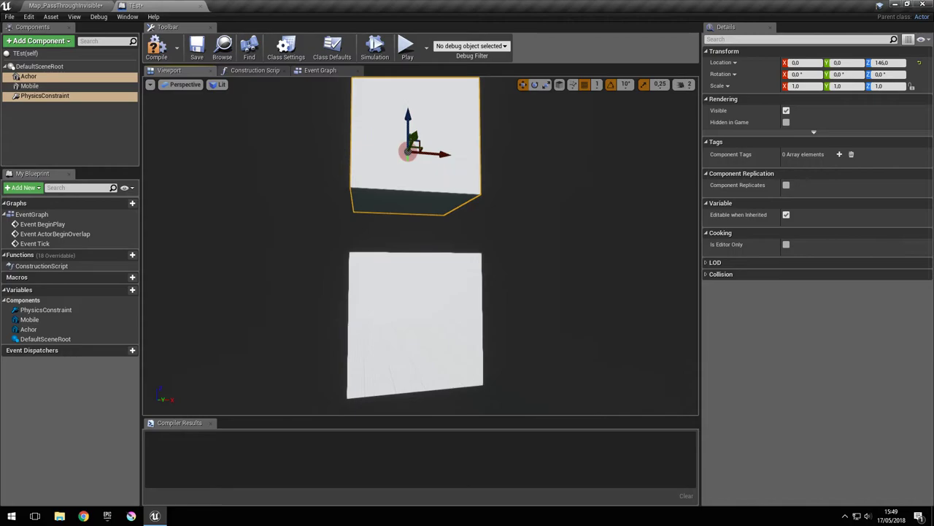
Link the two cubes through the PhysicsConstraint by setting Component Name 1 to Achor and Component Name 2 to Mobile.
left_click(66, 96)
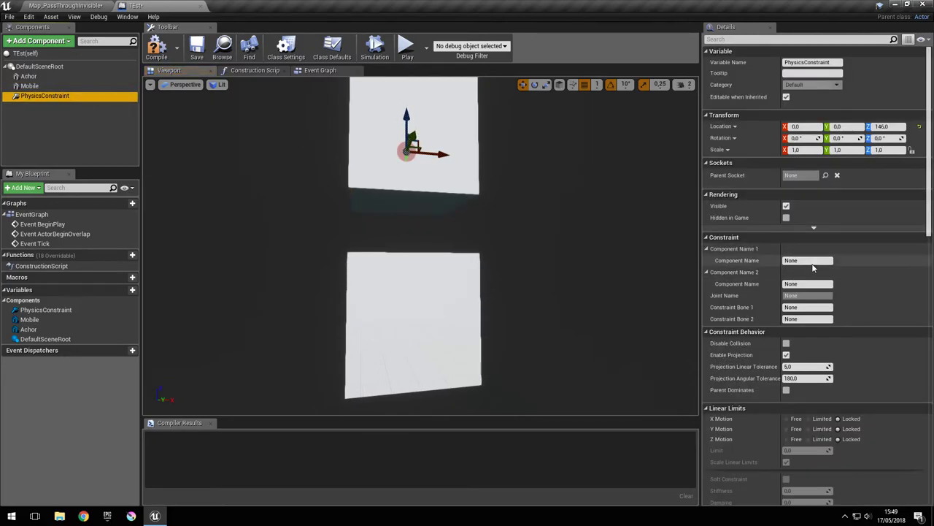
left_click(810, 261)
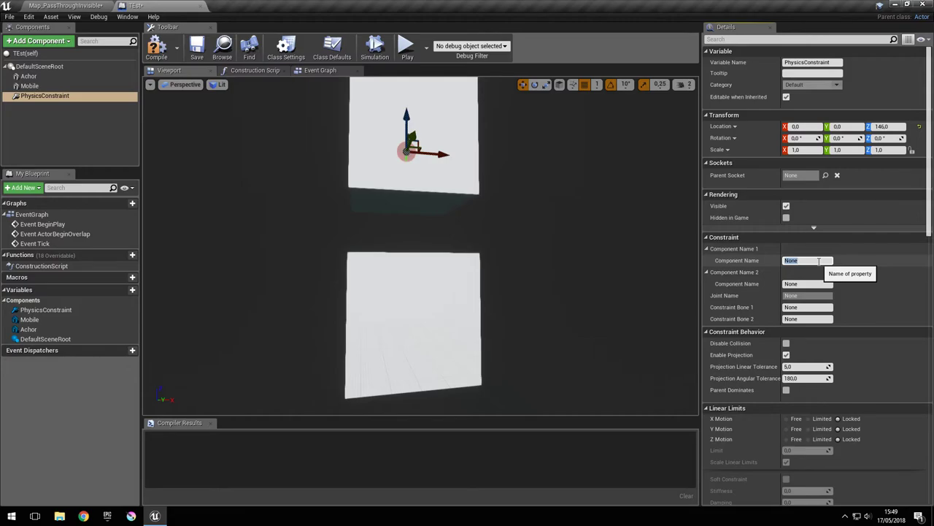
key("Return")
left_click(816, 284)
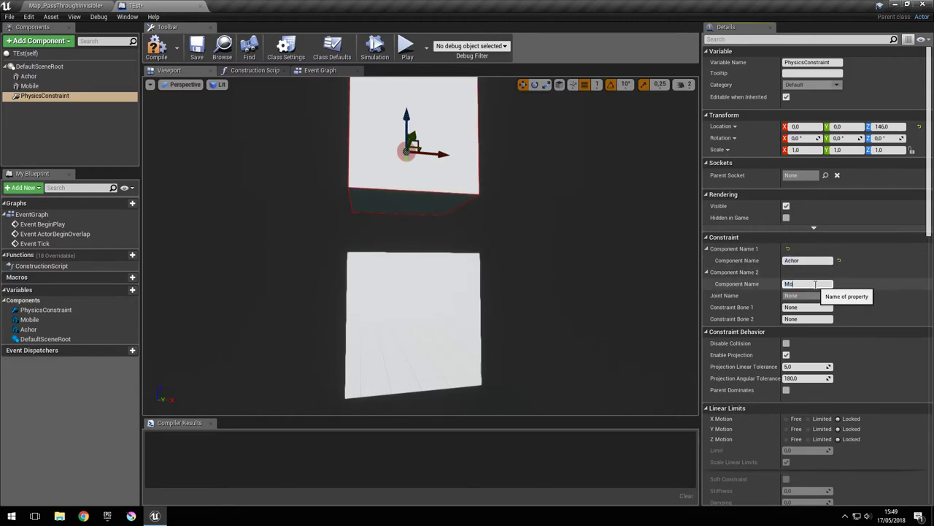
key("Return")
right_click_drag(528, 246, 534, 208)
left_click_drag(528, 267, 512, 240)
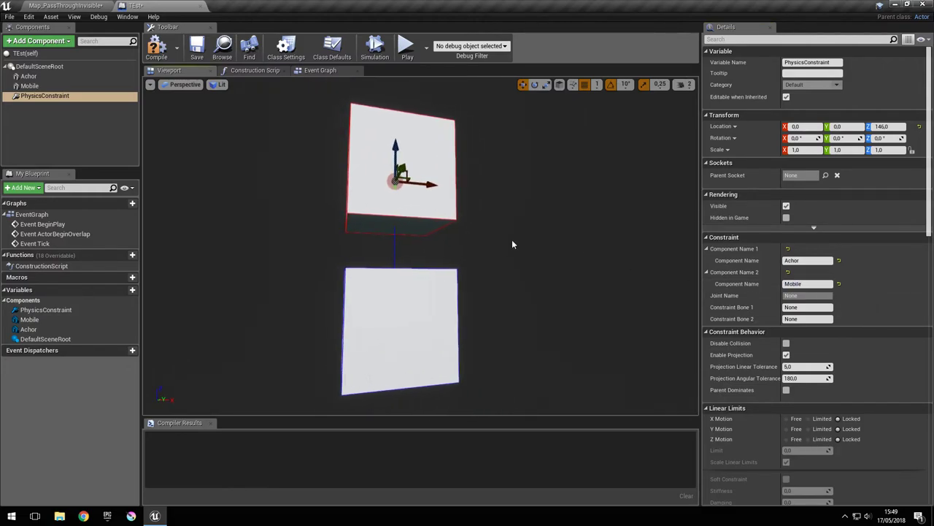
left_click(47, 98)
mouse_move(419, 183)
right_mouse_down()
mouse_move(429, 192)
mouse_move(417, 182)
right_mouse_up()
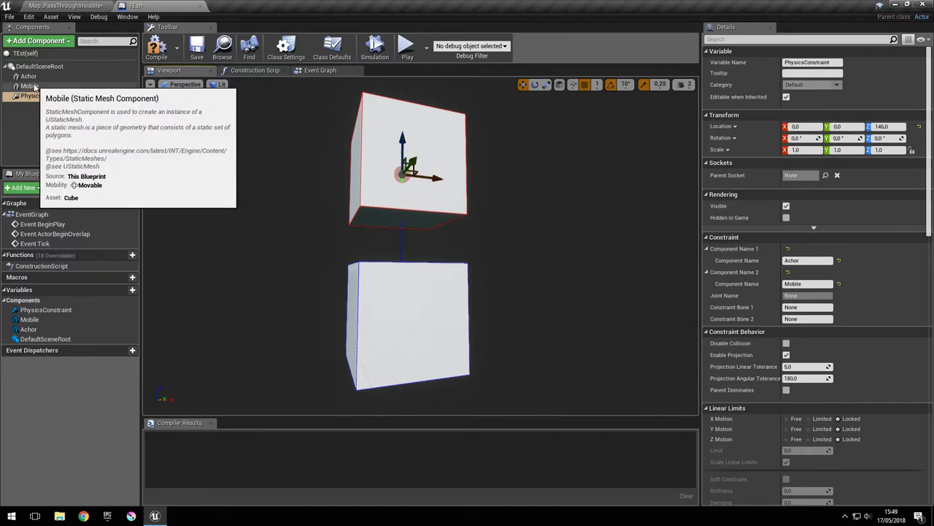
Enable Hidden in Game on the Achor cube, filtering its properties by "hidd" and clearing the filter again.
left_click(436, 175)
right_click_drag(323, 148, 322, 148)
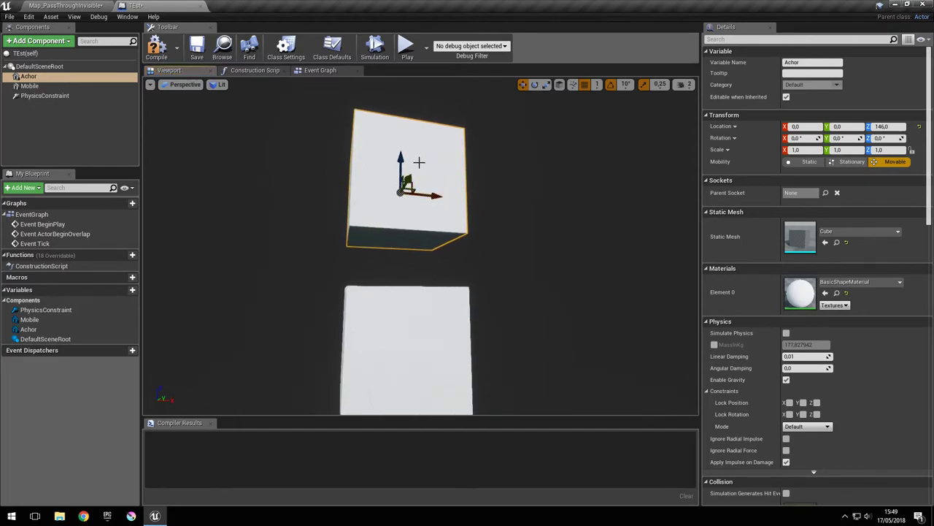
scroll(793, 211, "down", 5)
scroll(792, 210, "up", 5)
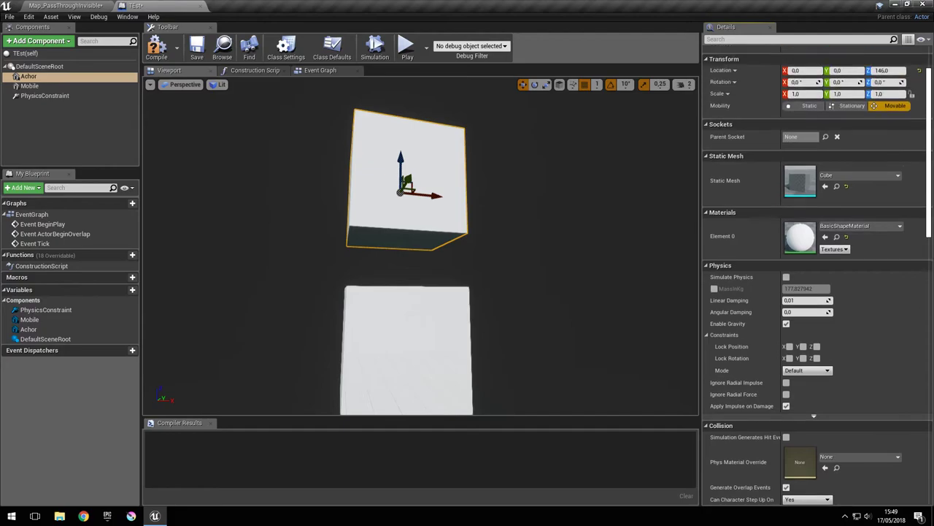
left_click(788, 41)
type("hidd")
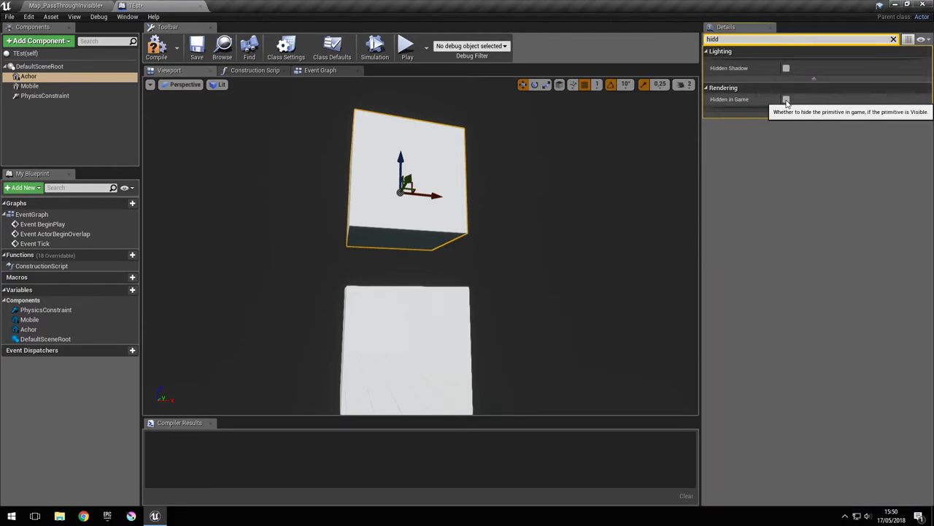
left_click(786, 99)
left_click(894, 40)
Set the Achor cube's Collision Presets to Custom and its Collision Responses to Ignore for all channels.
scroll(860, 153, "down", 10)
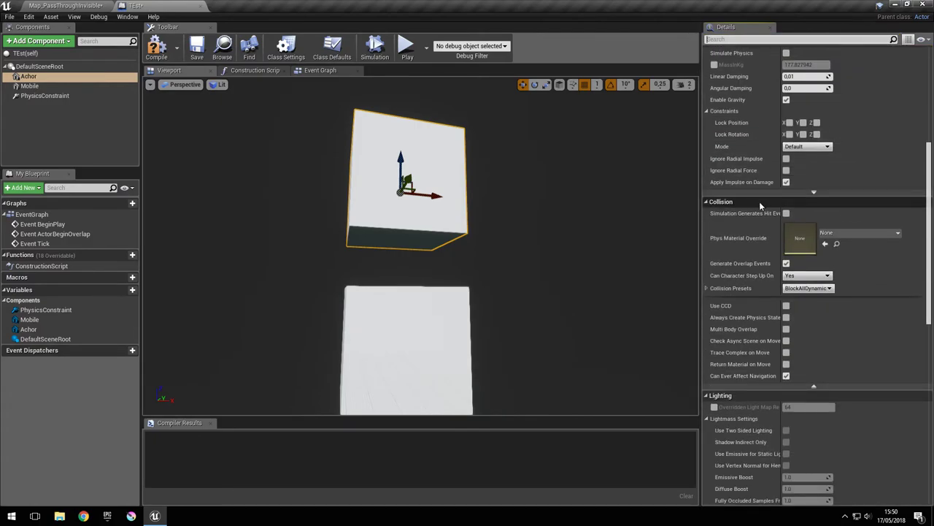
scroll(767, 281, "down", 1)
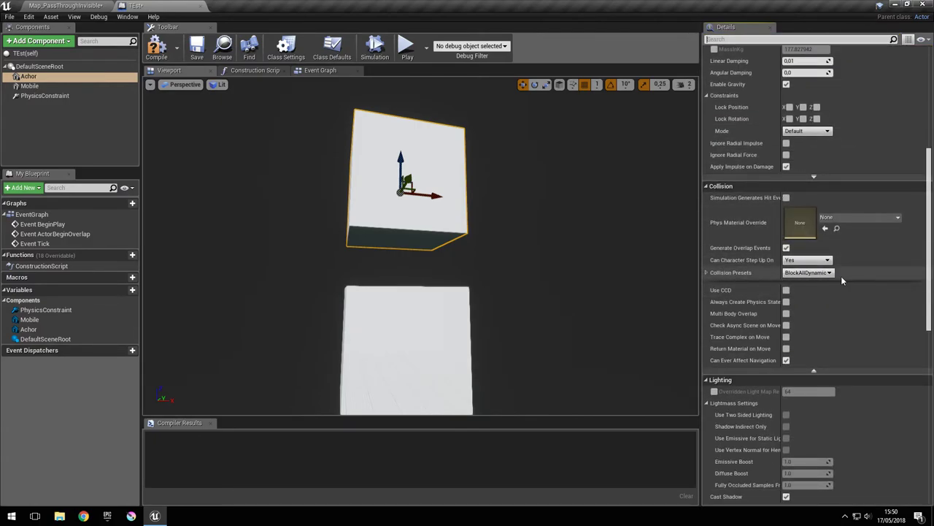
left_click(821, 273)
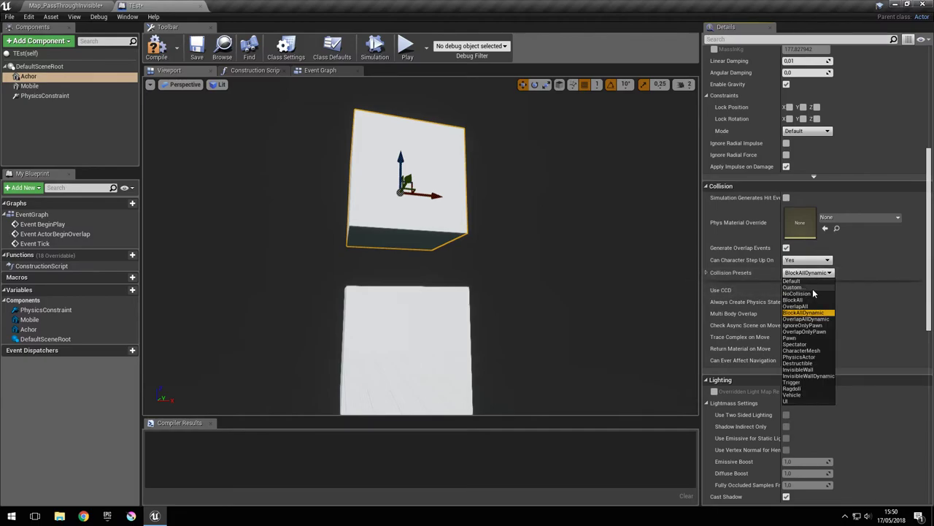
left_click(810, 287)
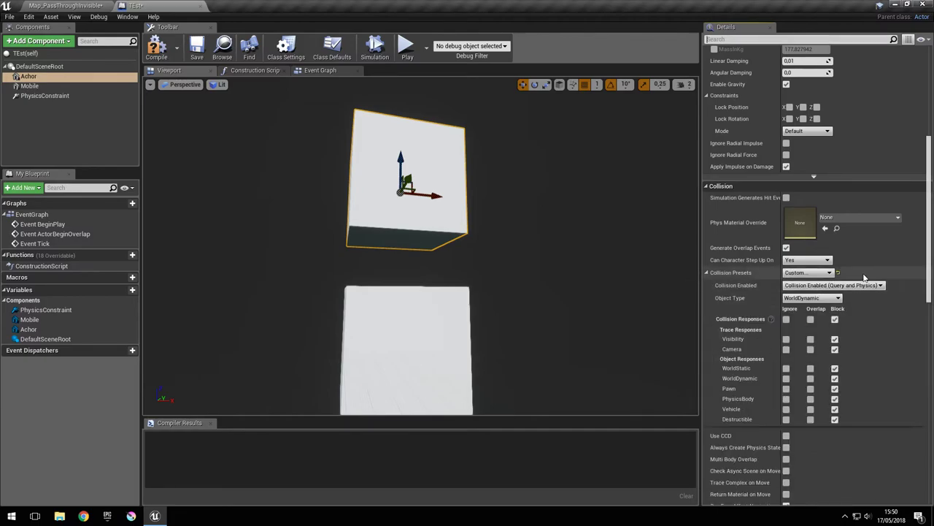
scroll(874, 267, "down", 3)
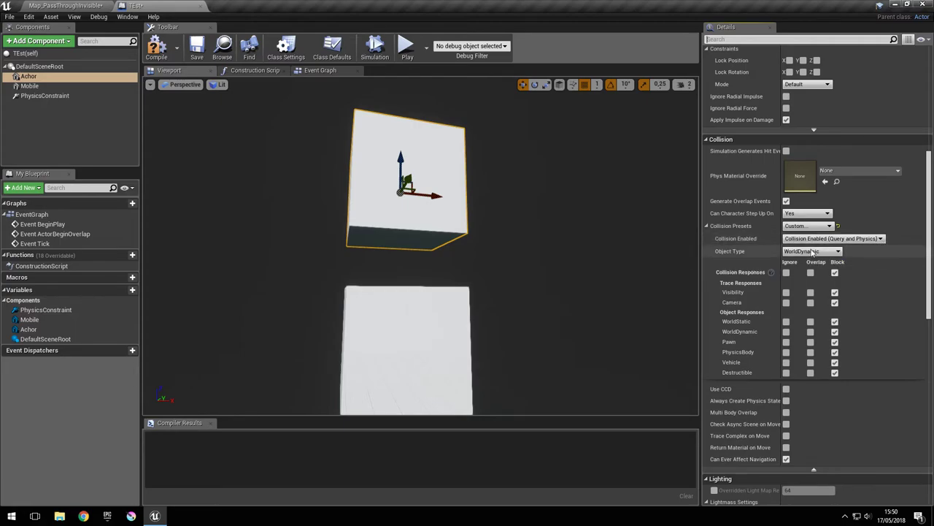
left_click(786, 273)
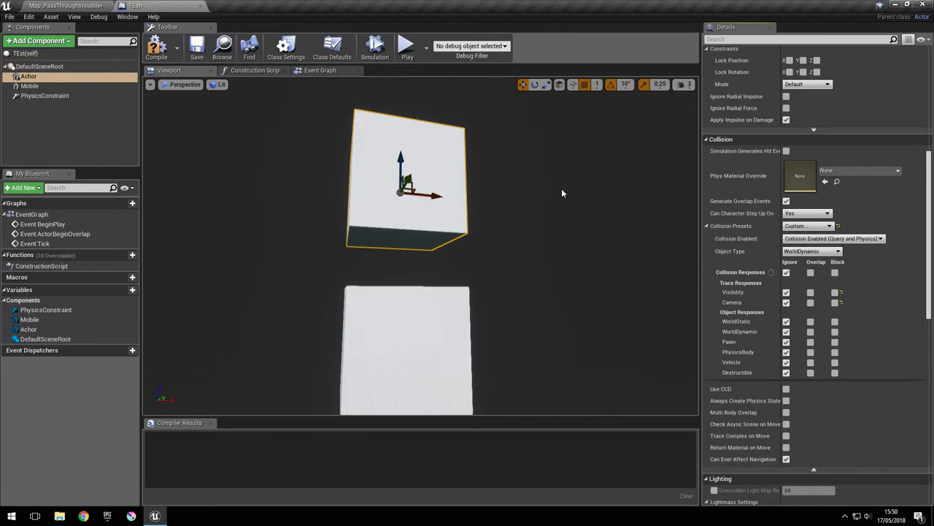
Enable Simulate Physics on the Mobile cube.
left_click(42, 88)
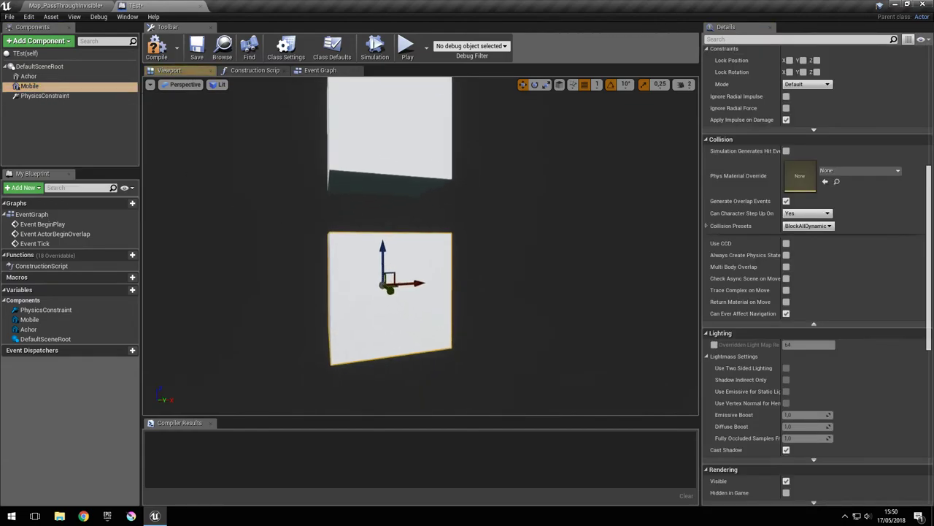
scroll(931, 354, "up", 5)
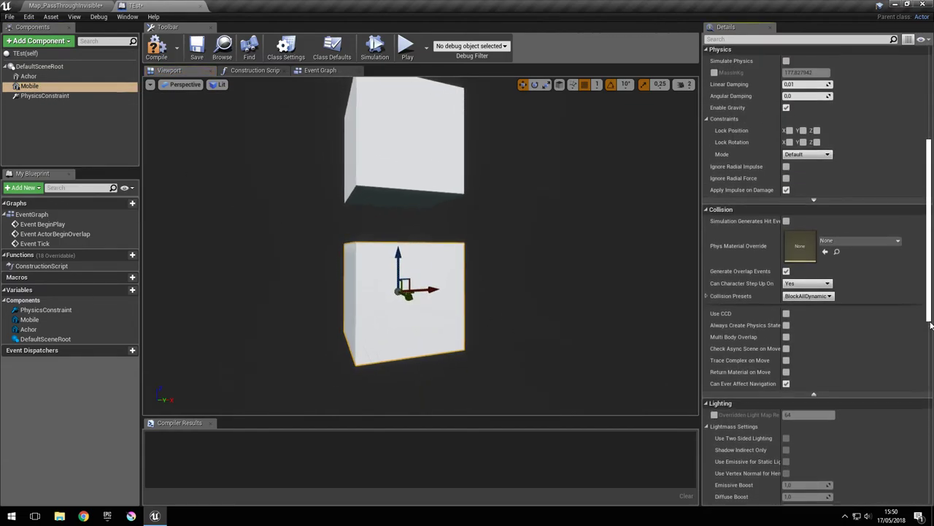
left_click(787, 292)
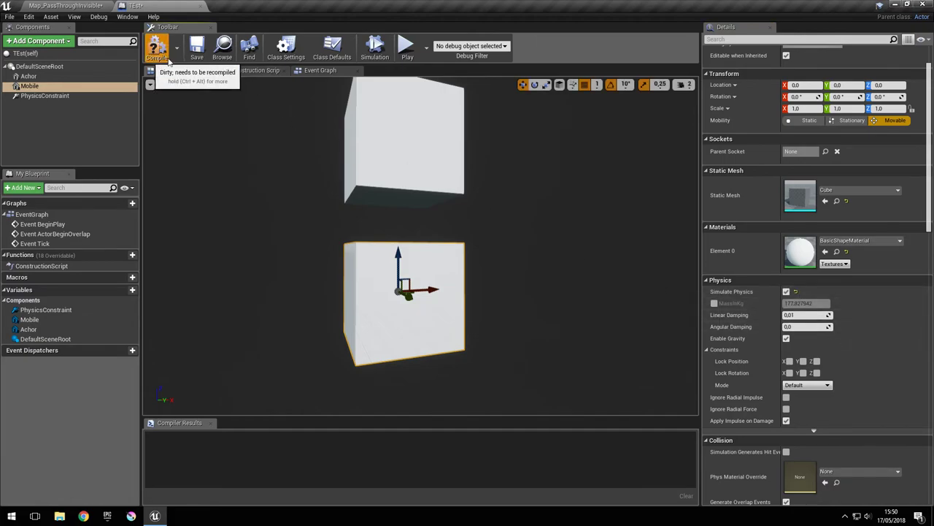
Compile the TEst blueprint, place an instance of it in the level and raise it above the floor to about Z 321.
left_click(163, 56)
left_click(84, 9)
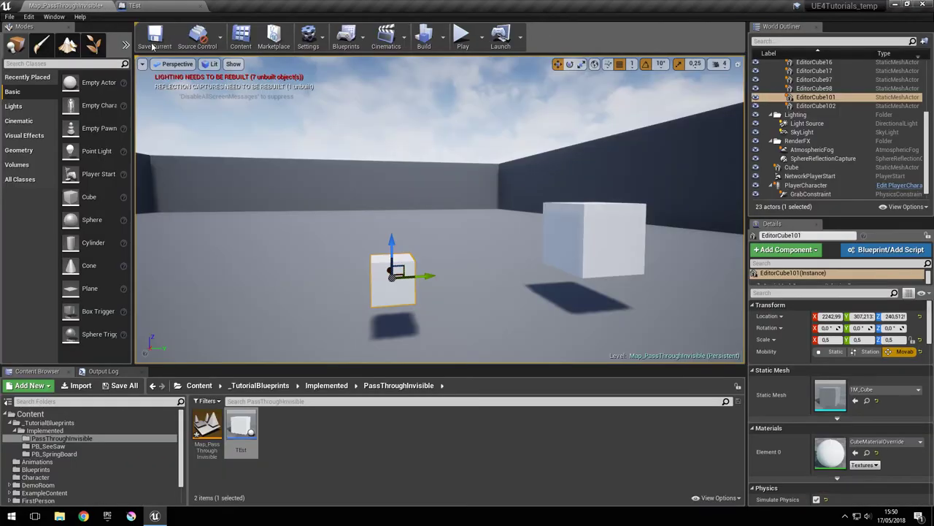
right_click_drag(458, 215, 395, 256)
left_click_drag(244, 424, 422, 283)
left_click_drag(434, 248, 442, 152)
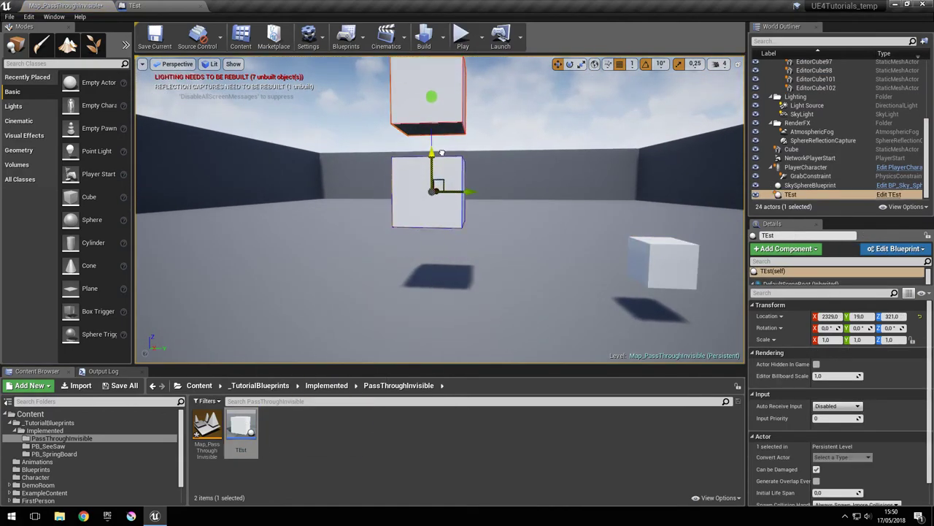
right_click_drag(485, 70, 484, 48)
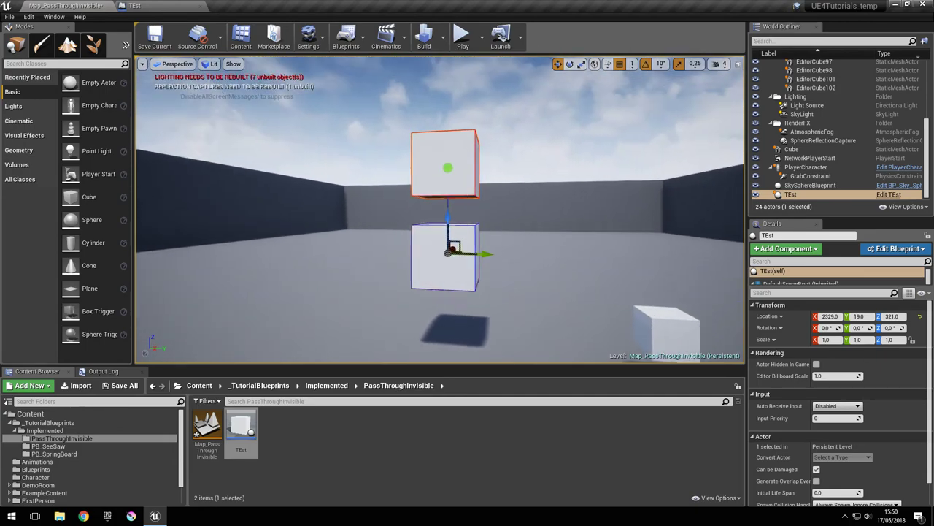
Disable Hidden in Game on the TEst blueprint's Achor cube, filtering its properties by "hidden", and recompile the blueprint.
left_click(156, 6)
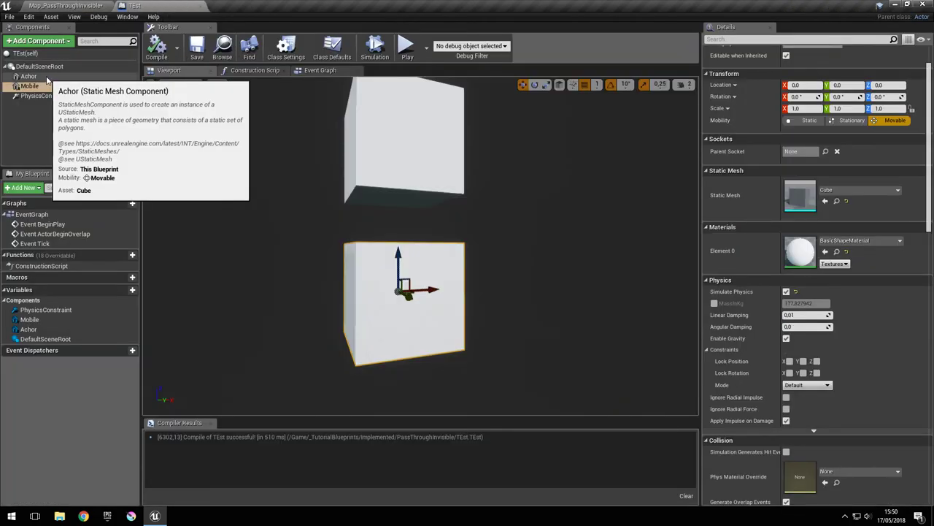
left_click(29, 76)
right_click_drag(452, 159, 456, 156)
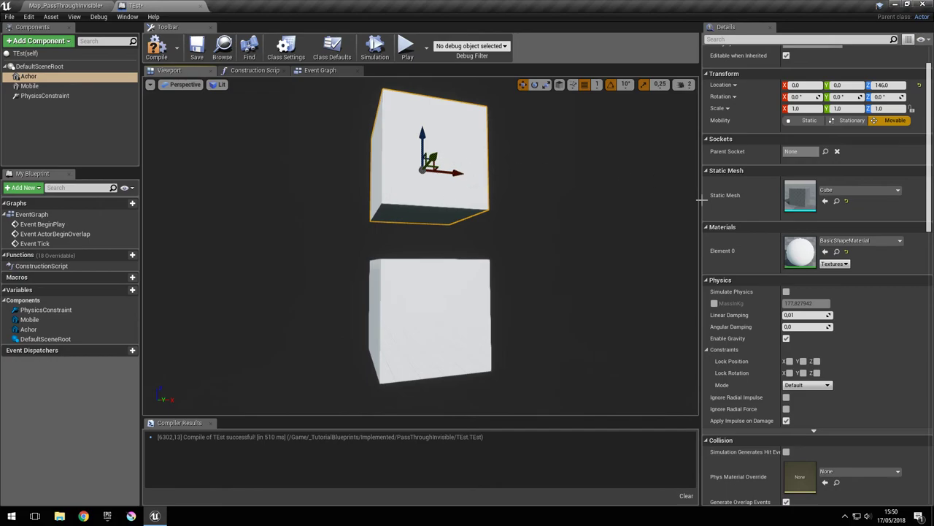
left_click(802, 40)
type("hidden")
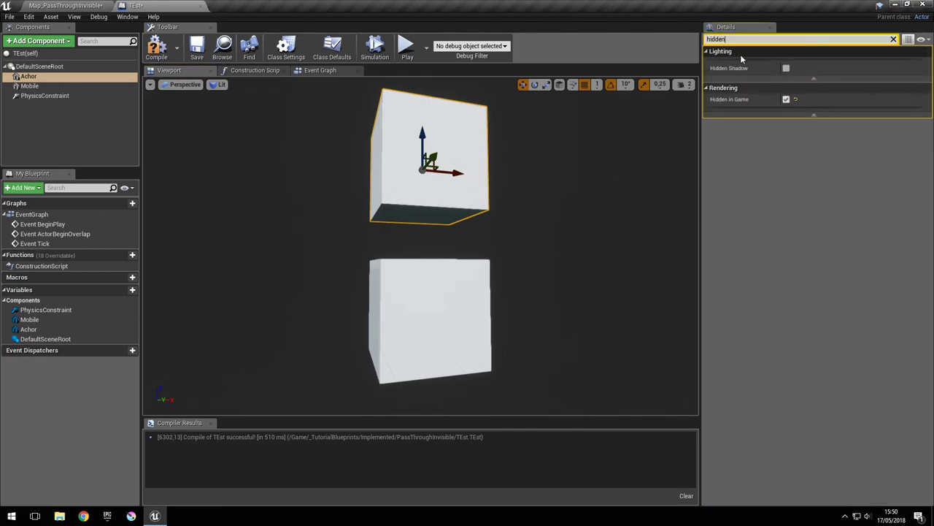
left_click(787, 100)
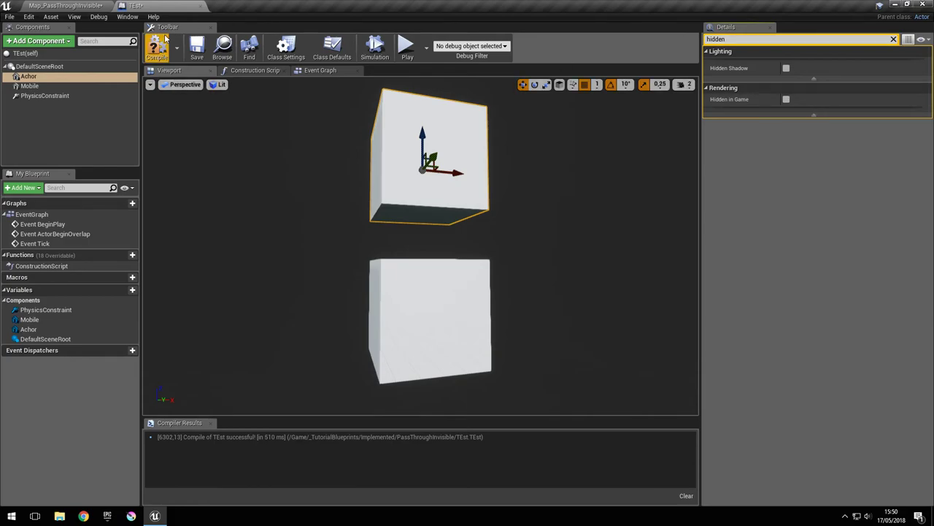
left_click(198, 51)
Play the level to test how the Mobile cube moves around the unhidden Achor cube, and stop the play session.
left_click(100, 7)
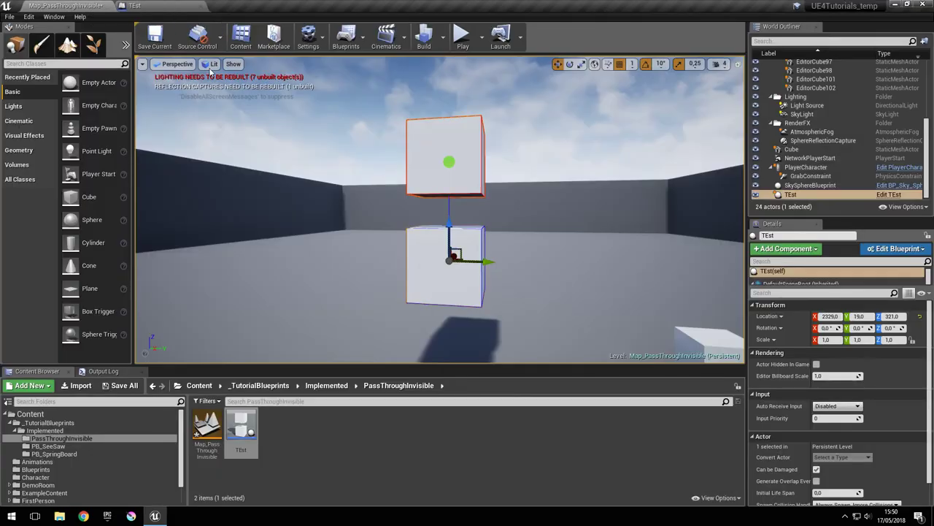
left_click(464, 40)
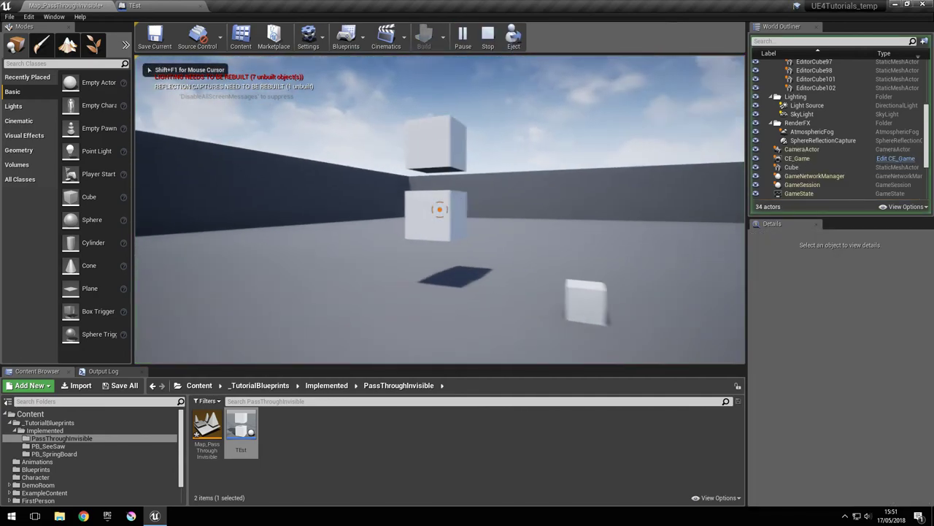
key("w")
left_click(440, 210)
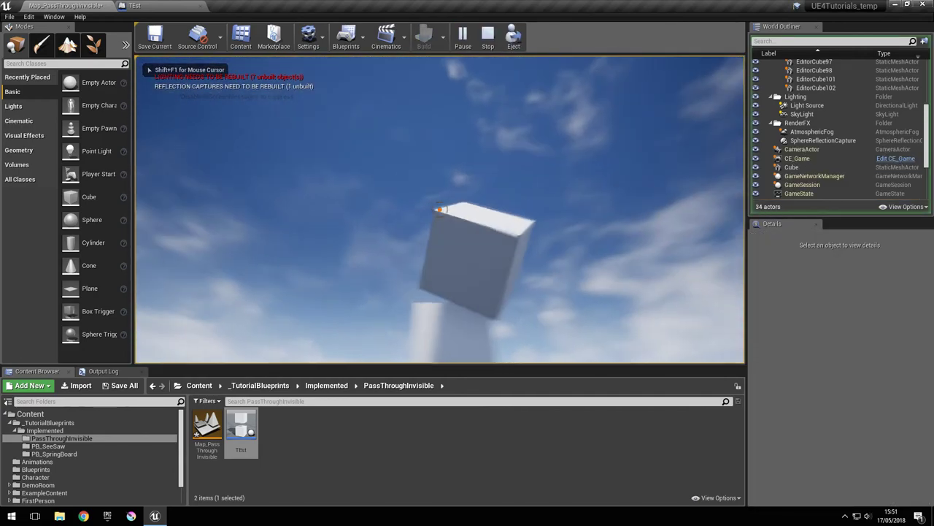
key("s")
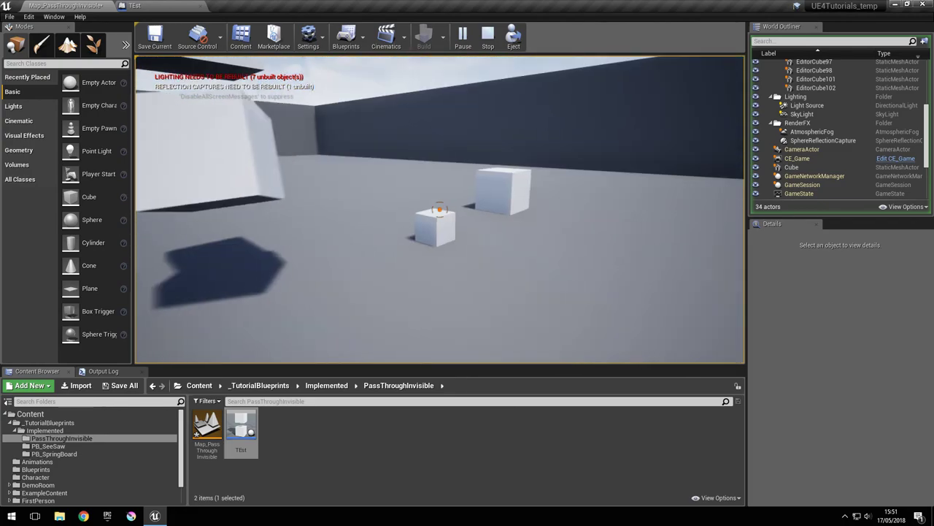
left_click(440, 210)
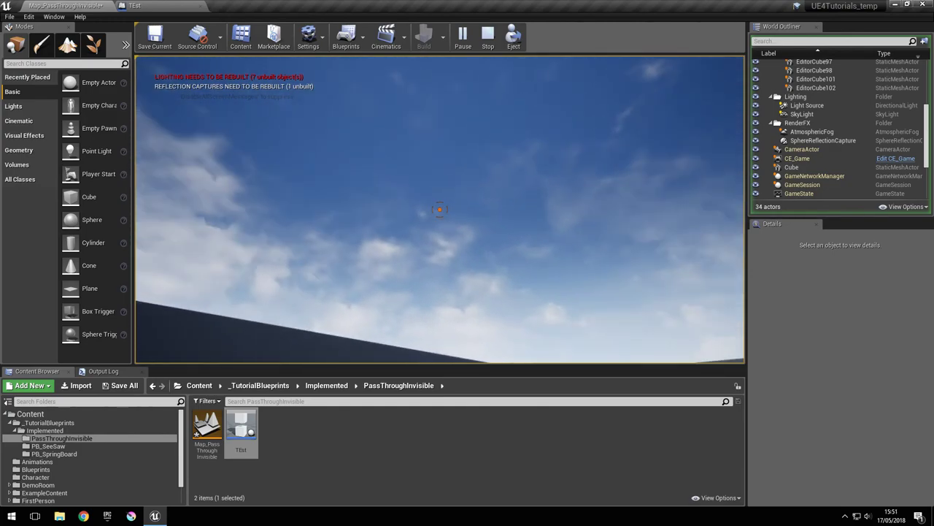
key("Escape")
key("Escape")
Enable Hidden in Game on the Achor cube again, clear the property filter and recompile the TEst blueprint.
left_click(135, 5)
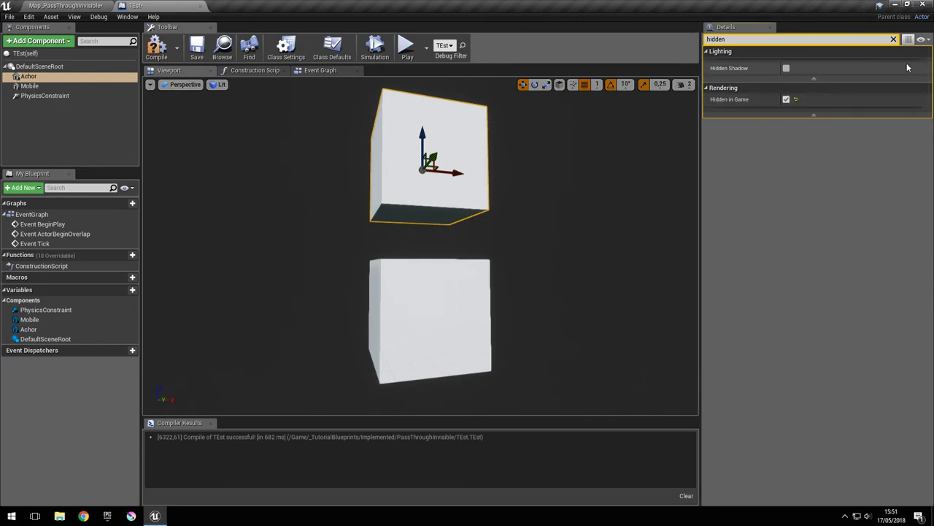
left_click(894, 40)
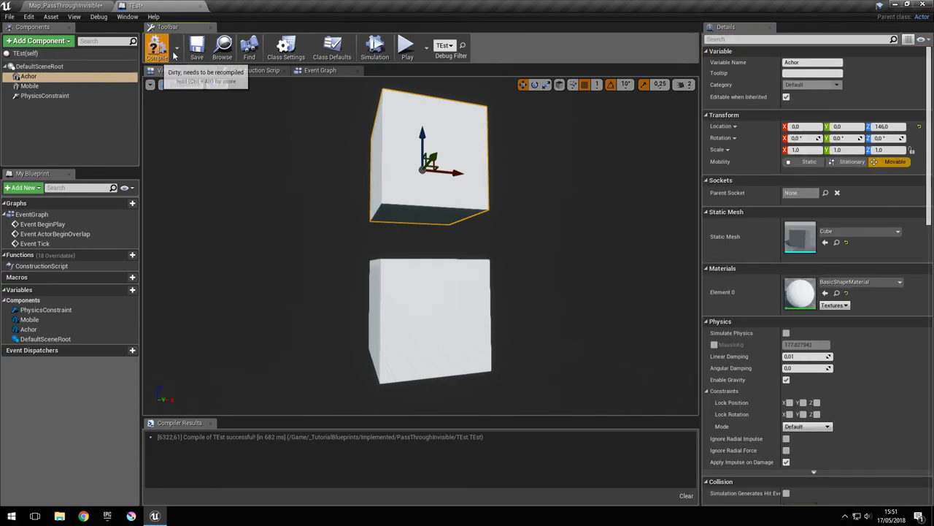
left_click(406, 47)
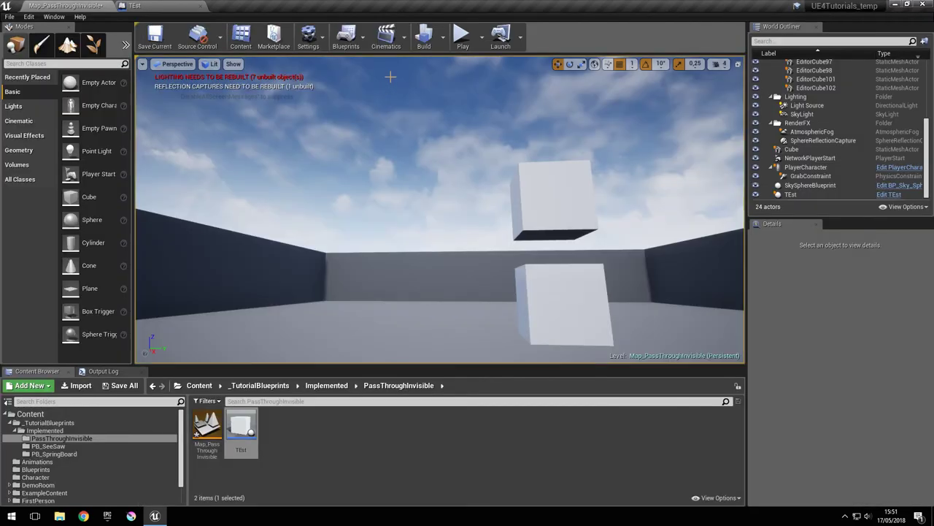
Play the level to test the Mobile cube swinging from the hidden Achor cube, and end the session.
left_click(463, 41)
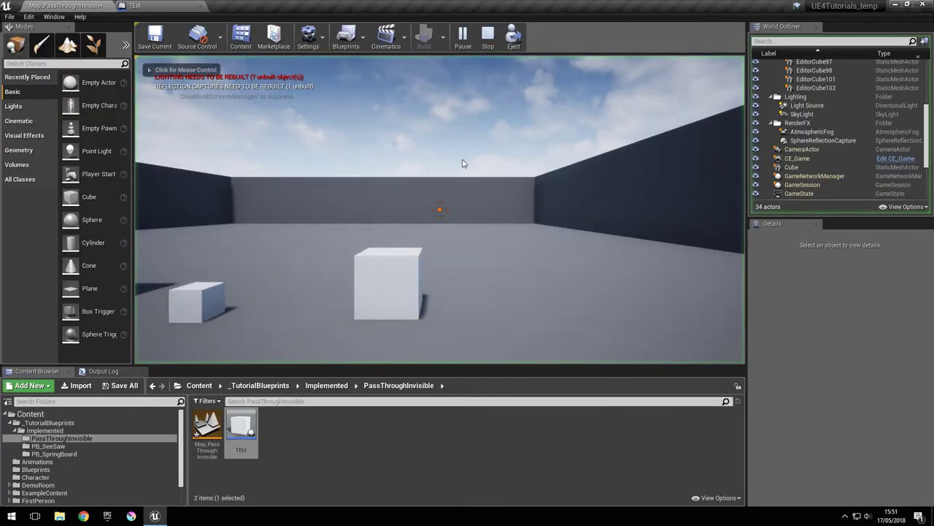
left_click(462, 164)
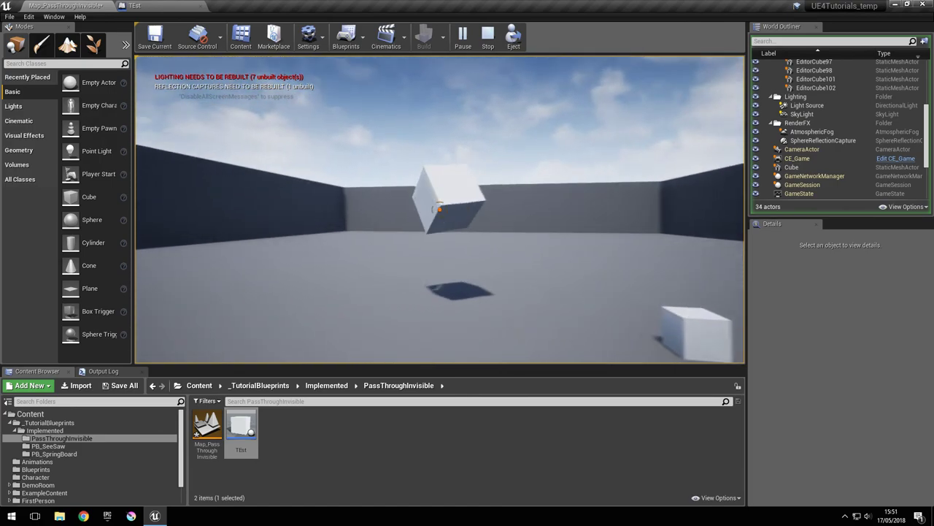
key("d")
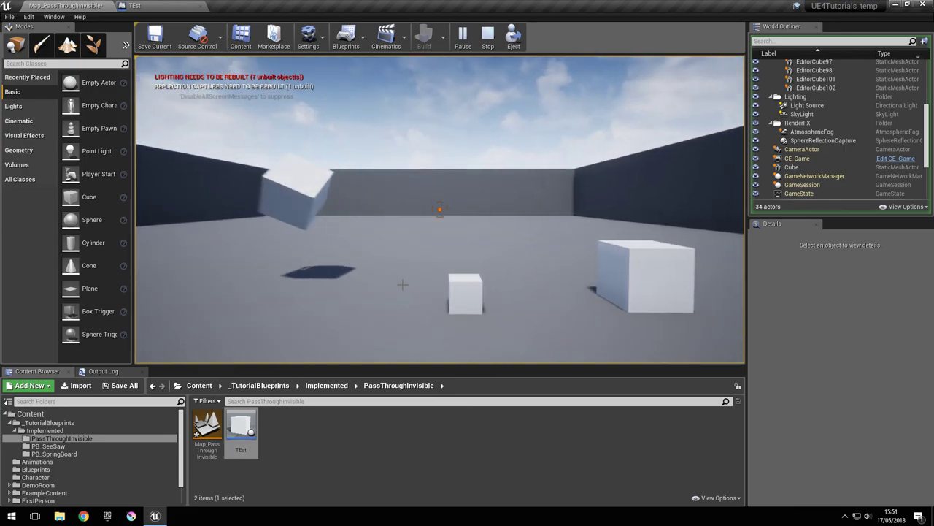
key("Escape")
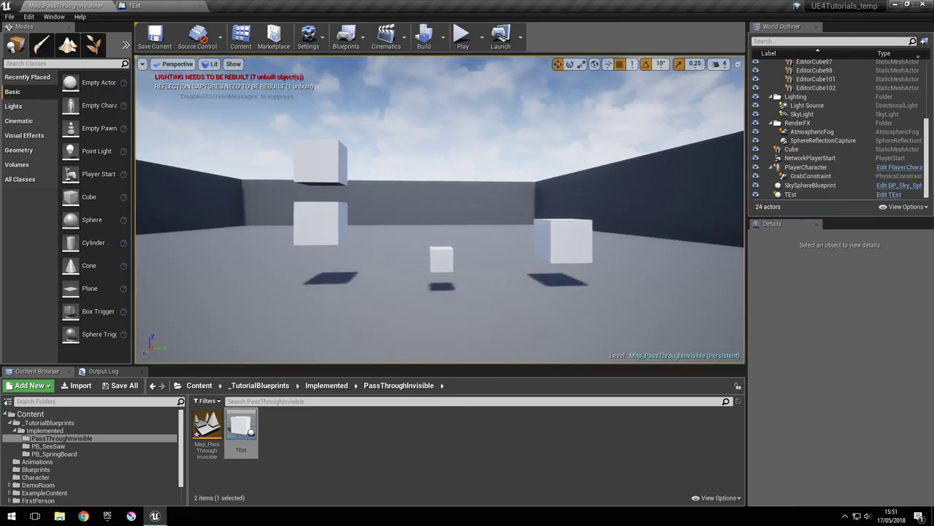